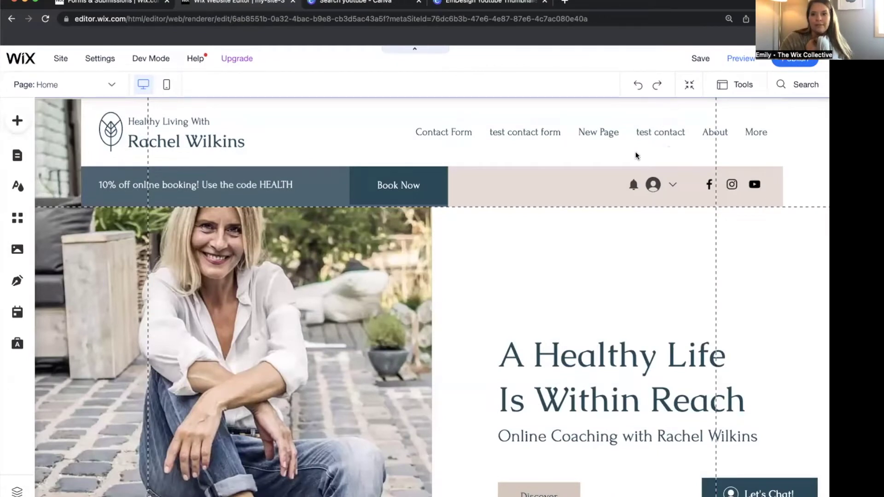
- Find Wix Pricing Plans in the App Market with 'pricing pla' and add it to the site
{"action": "left_click", "coordinate": [613, 157]}
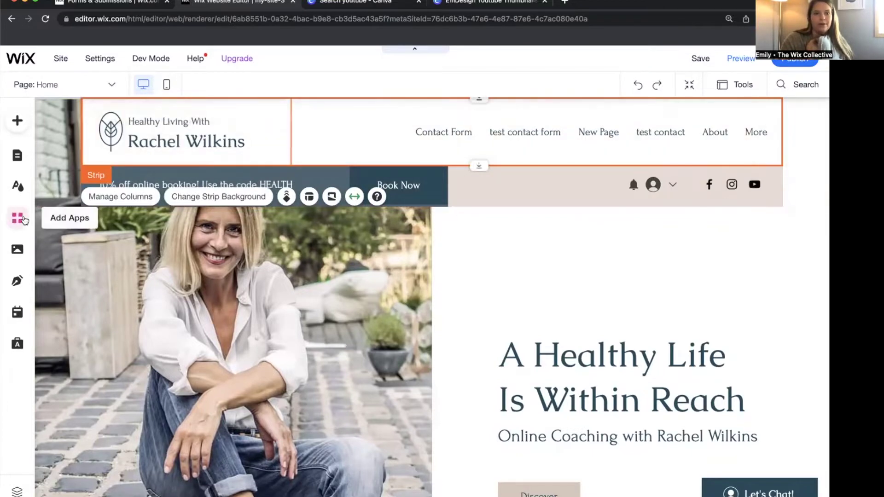
{"action": "left_click", "coordinate": [24, 220]}
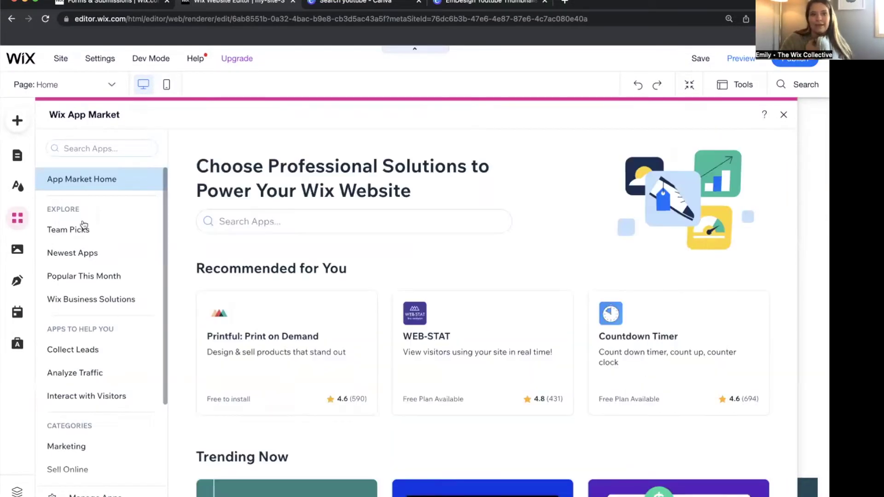
{"action": "left_click", "coordinate": [269, 222]}
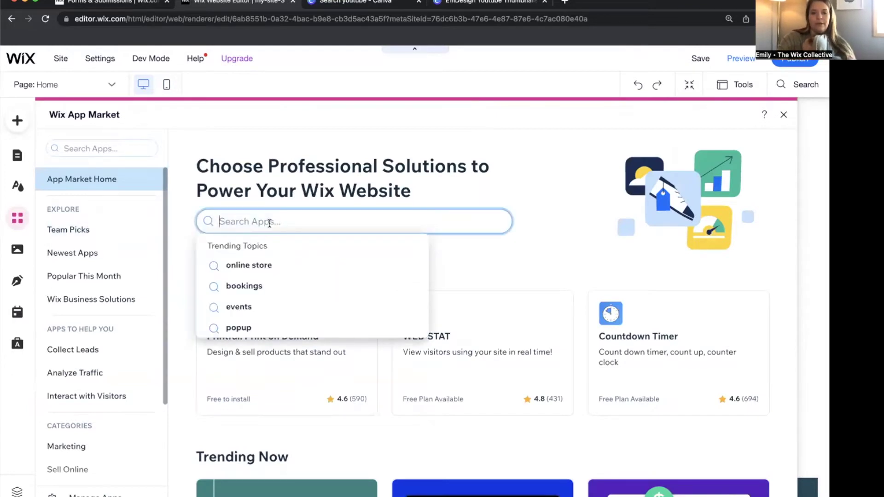
{"action": "type", "text": "pricing pla"}
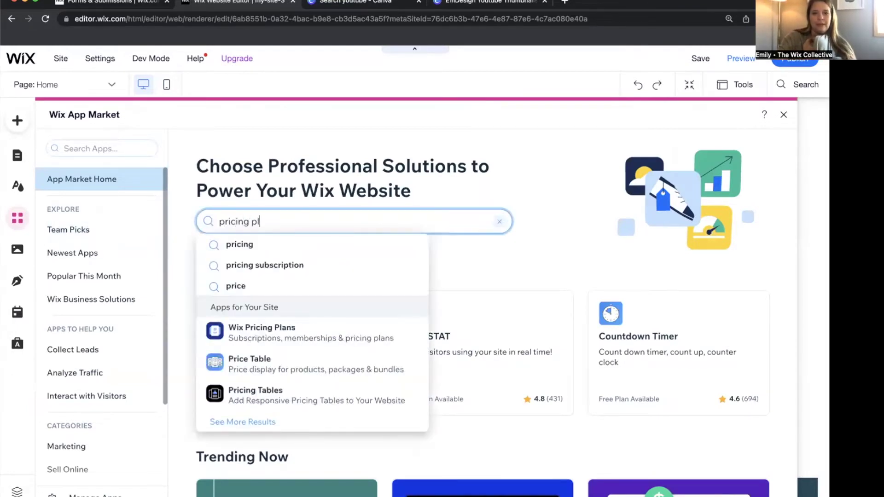
{"action": "left_click", "coordinate": [257, 341]}
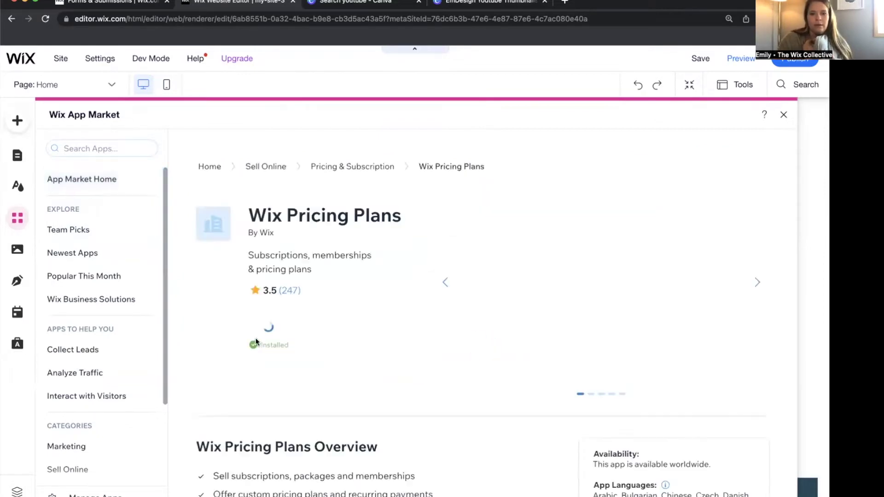
{"action": "left_click", "coordinate": [272, 331]}
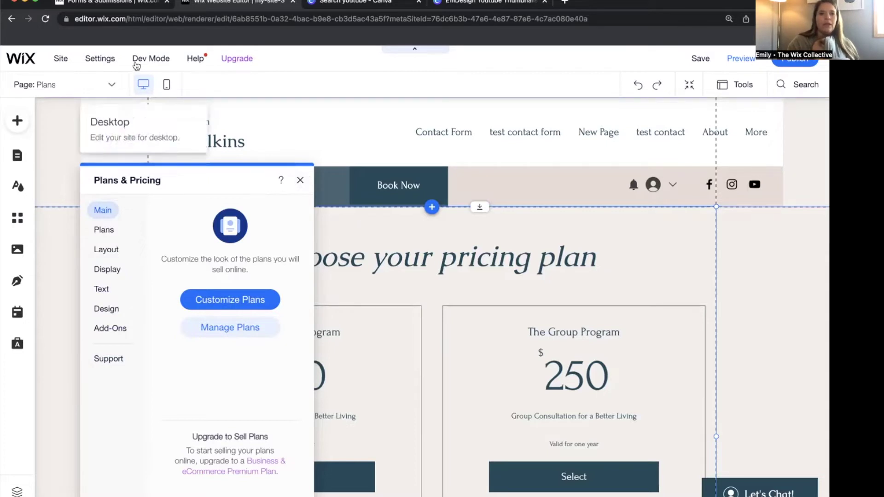
- Check Plans, Recipes and Podcast in Manage Pages, then close it back on the Plans page
{"action": "left_click", "coordinate": [105, 94]}
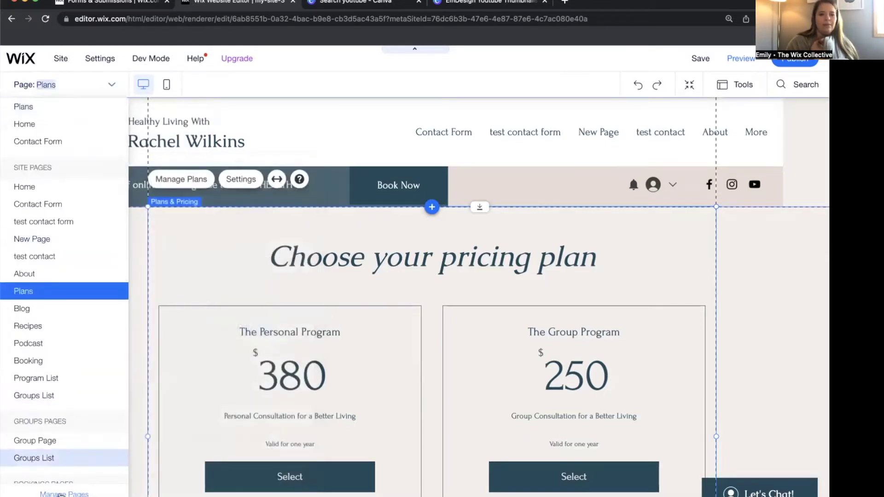
{"action": "left_click", "coordinate": [57, 494]}
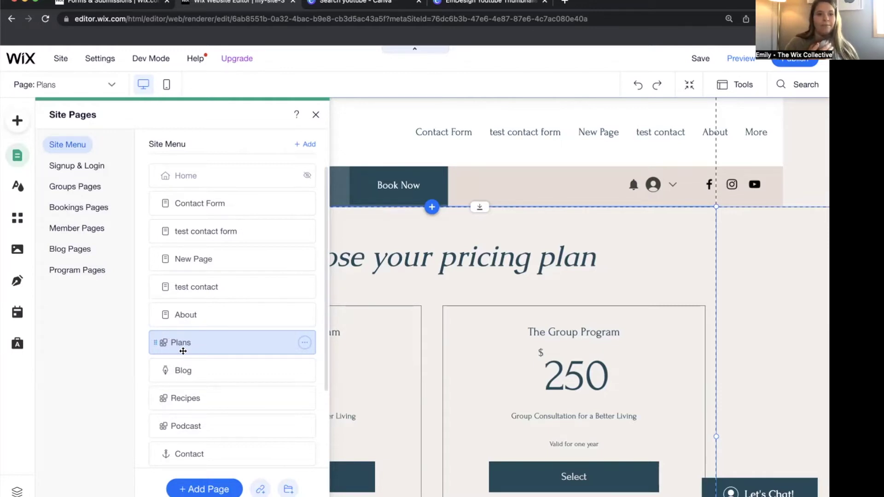
{"action": "left_click", "coordinate": [360, 365]}
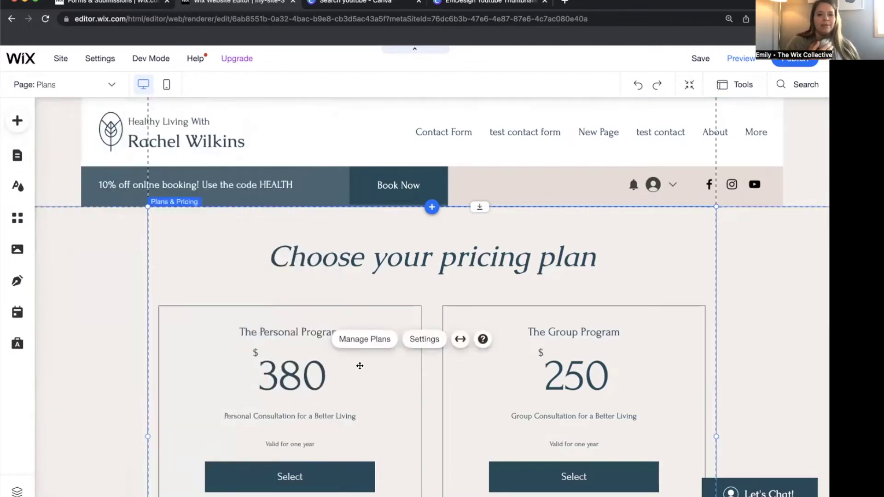
- Open the Plans & Pricing widget settings, check both plans in the Plans tab, then view Layout
{"action": "scroll", "coordinate": [369, 338], "scroll_direction": "down", "scroll_amount": 2}
{"action": "scroll", "coordinate": [379, 336], "scroll_direction": "up", "scroll_amount": 1}
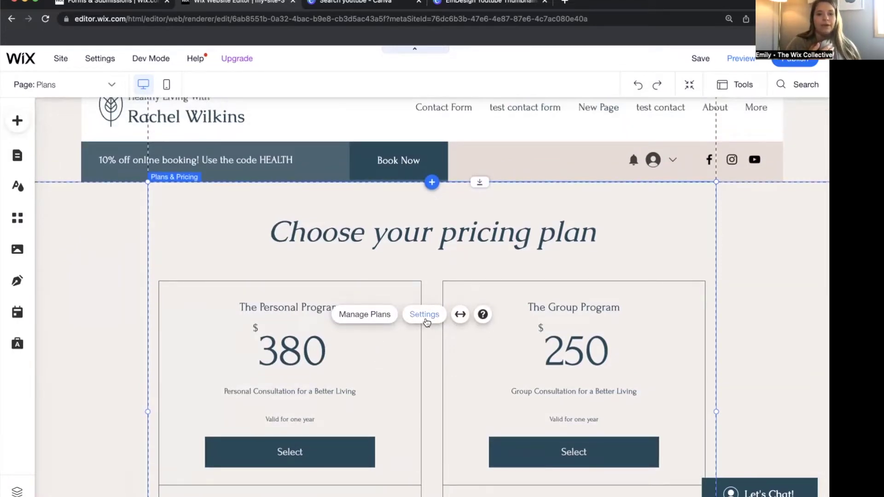
{"action": "left_click", "coordinate": [424, 315]}
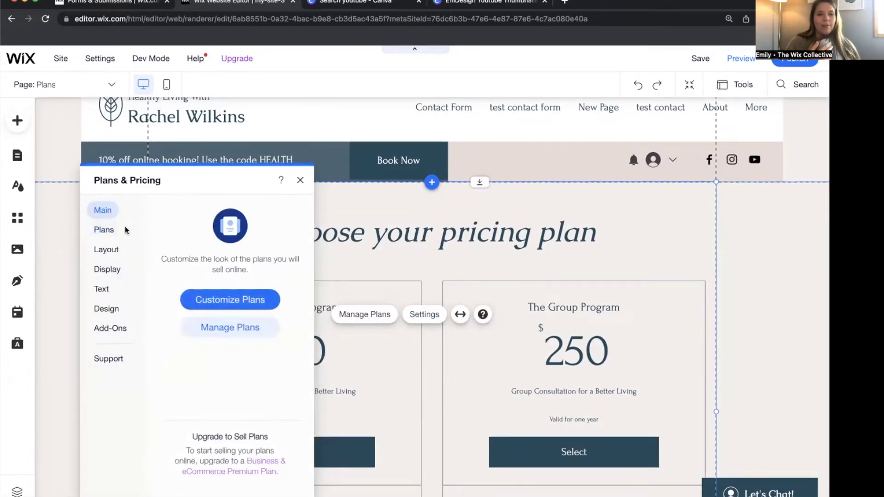
{"action": "left_click", "coordinate": [110, 229]}
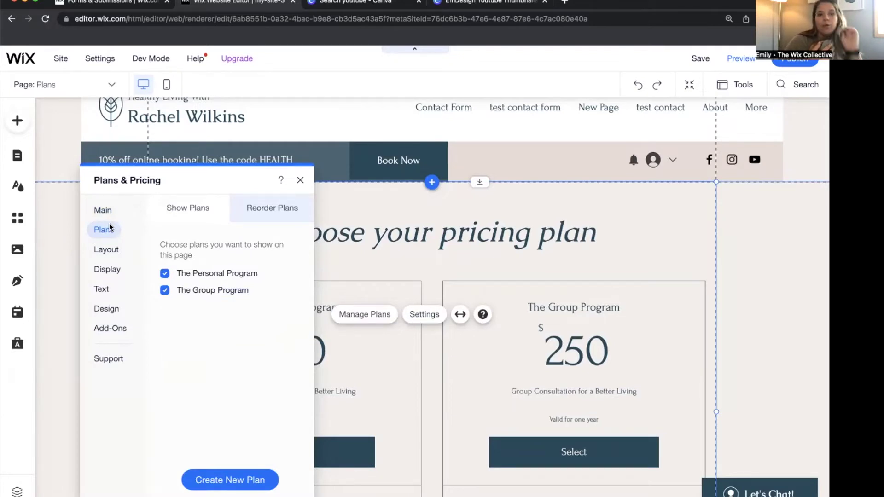
{"action": "left_click", "coordinate": [110, 253]}
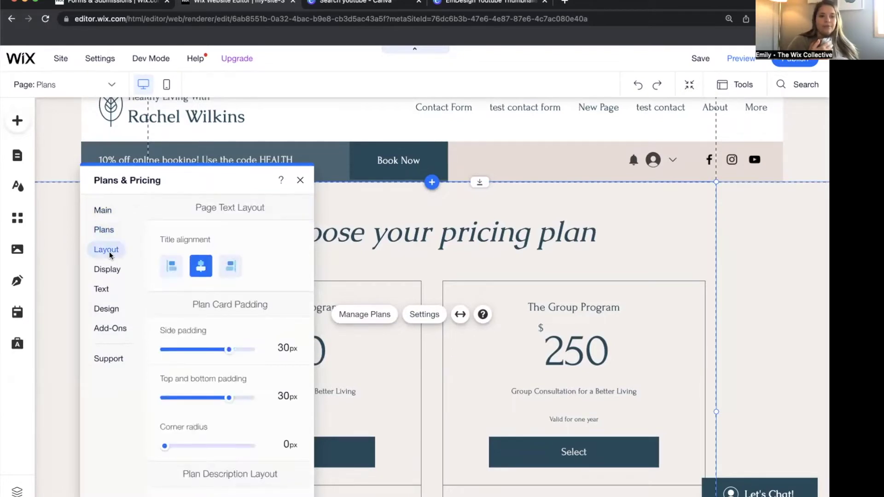
- Test left and right alignment on the page title and plan descriptions, keeping both centred
{"action": "left_click", "coordinate": [163, 265]}
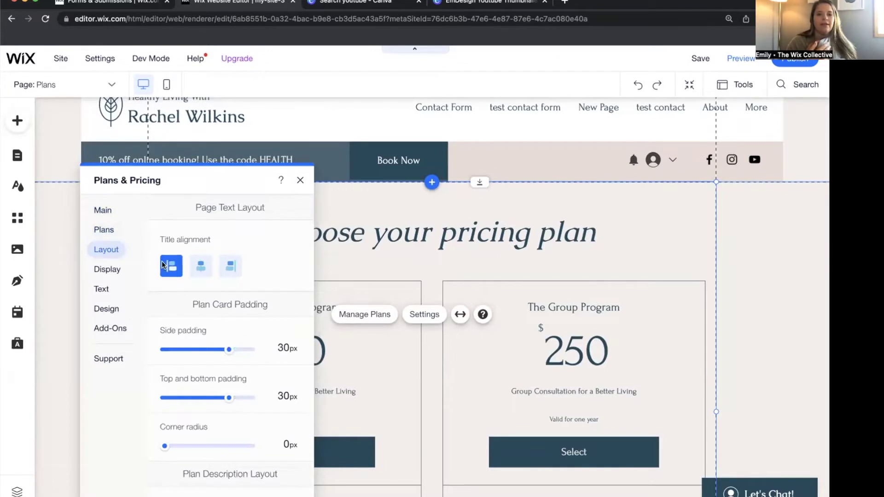
{"action": "left_click", "coordinate": [200, 267]}
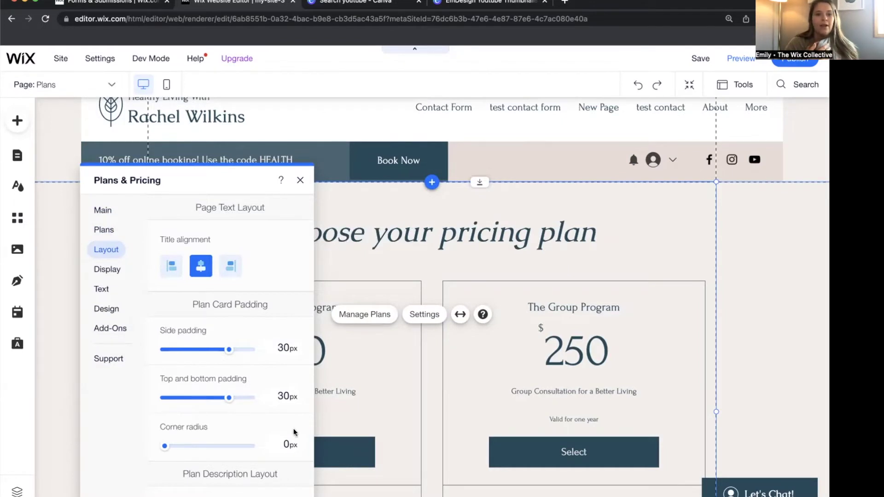
{"action": "scroll", "coordinate": [243, 374], "scroll_direction": "down", "scroll_amount": 5}
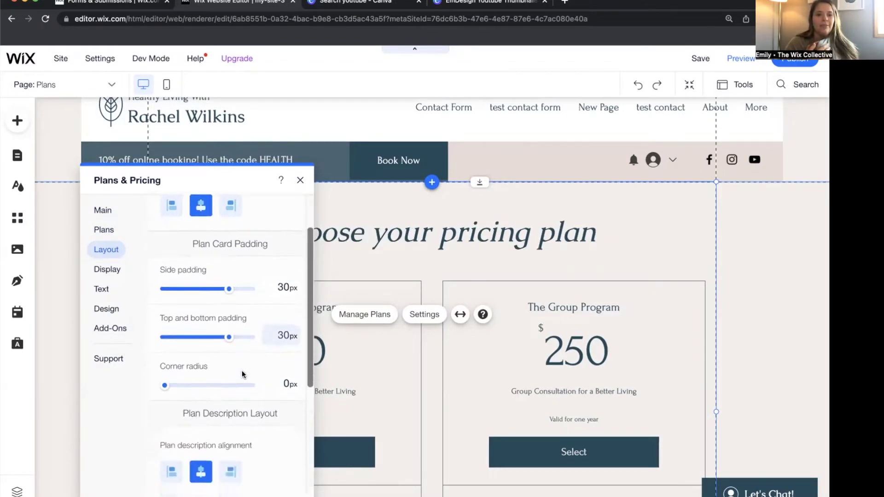
{"action": "scroll", "coordinate": [243, 379], "scroll_direction": "down", "scroll_amount": 1}
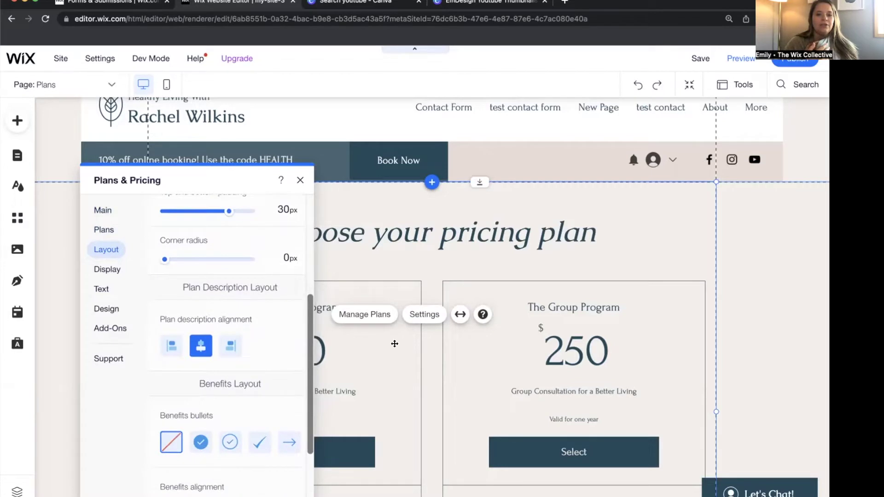
{"action": "scroll", "coordinate": [394, 345], "scroll_direction": "down", "scroll_amount": 3}
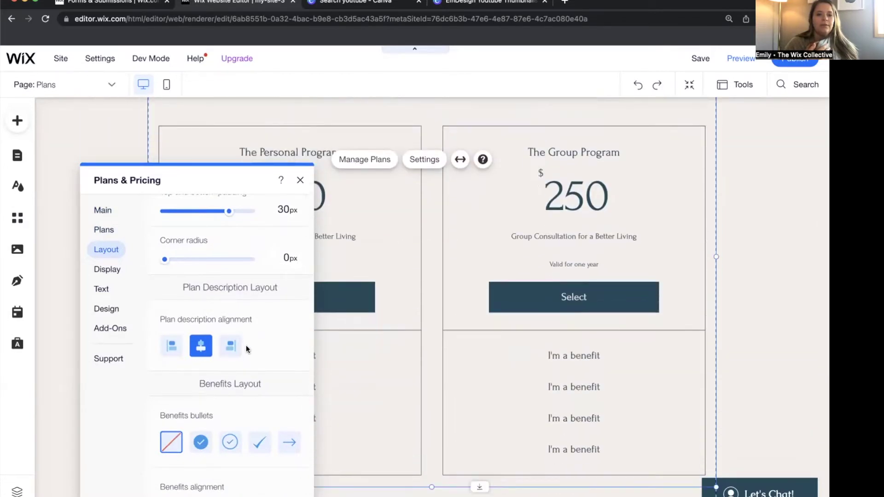
{"action": "left_click", "coordinate": [232, 346]}
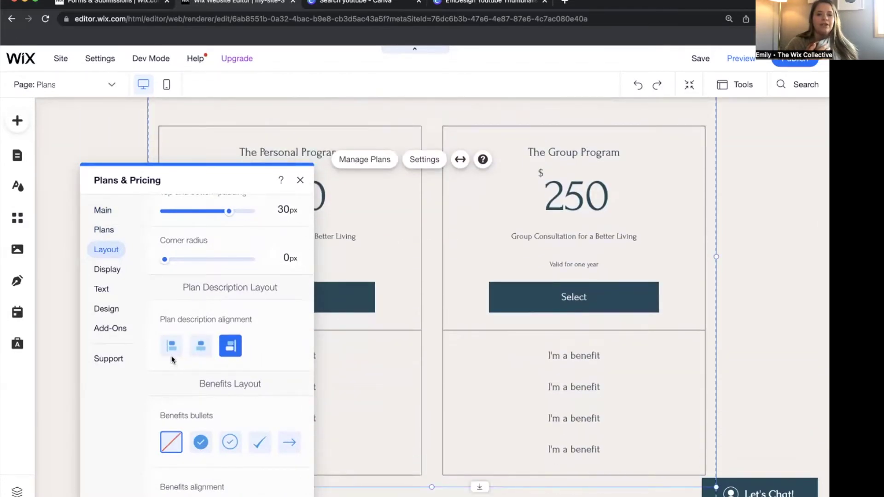
{"action": "left_click", "coordinate": [209, 344]}
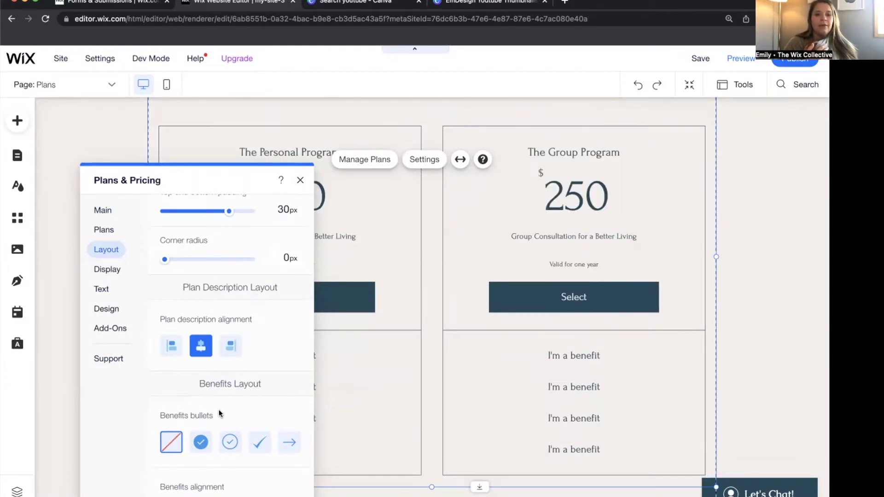
- Give the plan benefits filled-circle bullets after trying checkmark and arrow bullets
{"action": "scroll", "coordinate": [219, 413], "scroll_direction": "down", "scroll_amount": 2}
{"action": "left_click", "coordinate": [200, 389]}
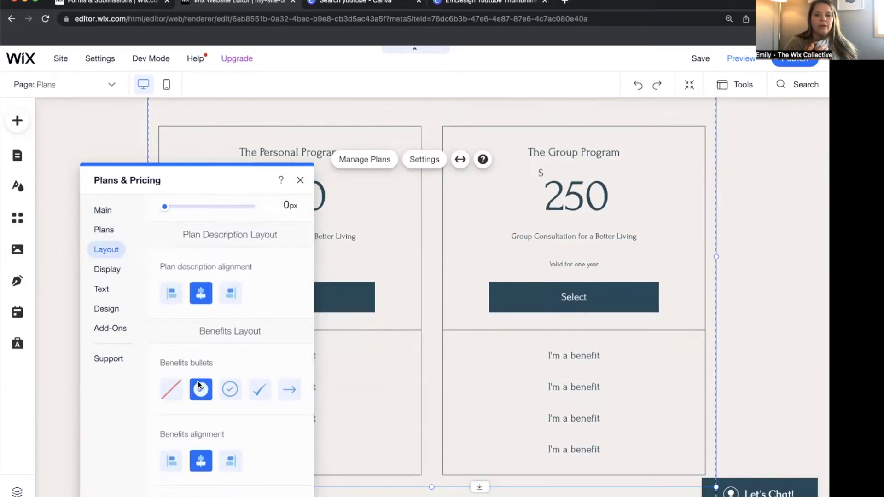
{"action": "left_click", "coordinate": [258, 391]}
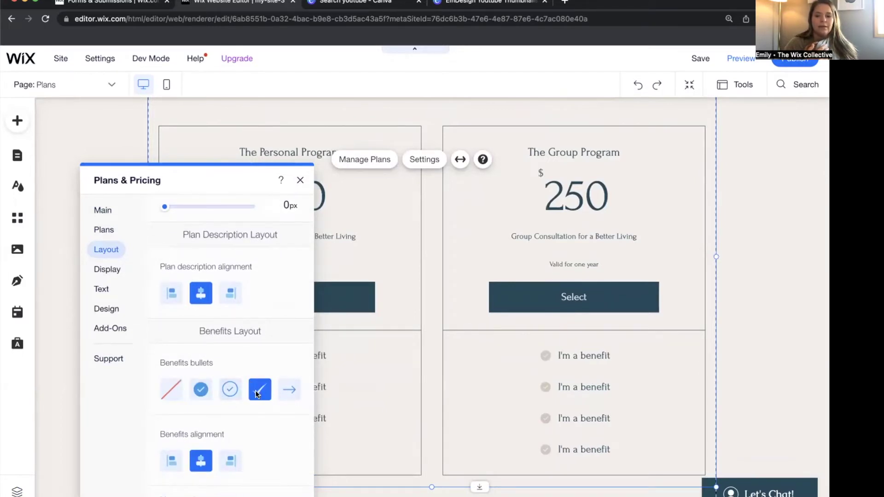
{"action": "left_click", "coordinate": [289, 390]}
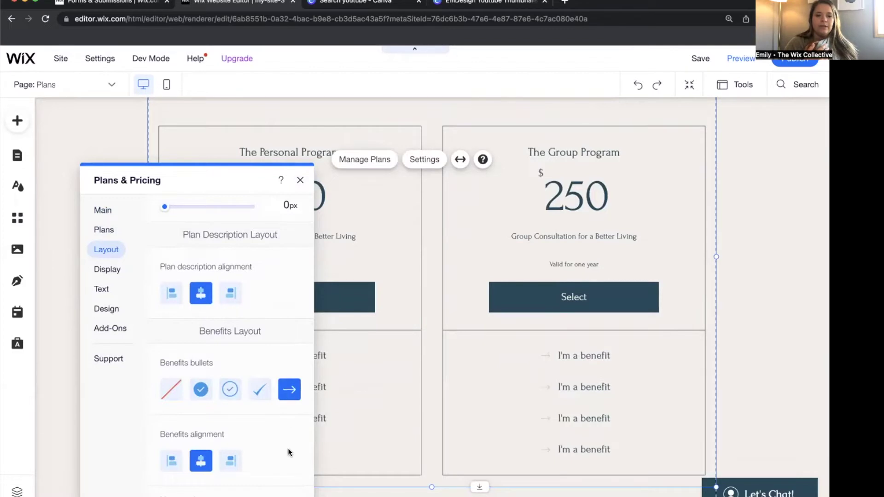
{"action": "left_click", "coordinate": [209, 384]}
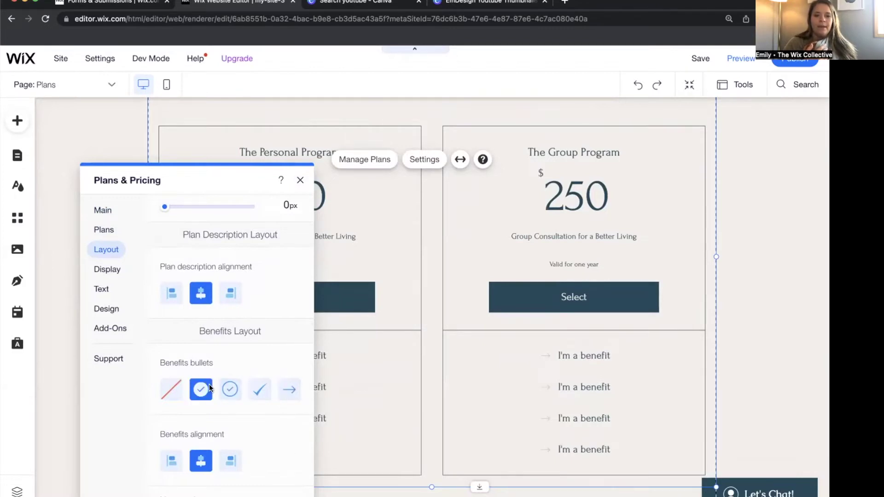
{"action": "scroll", "coordinate": [209, 384], "scroll_direction": "down", "scroll_amount": 1}
- Keep the benefits centred and tighten their line spacing to about 0.3px
{"action": "left_click", "coordinate": [171, 436]}
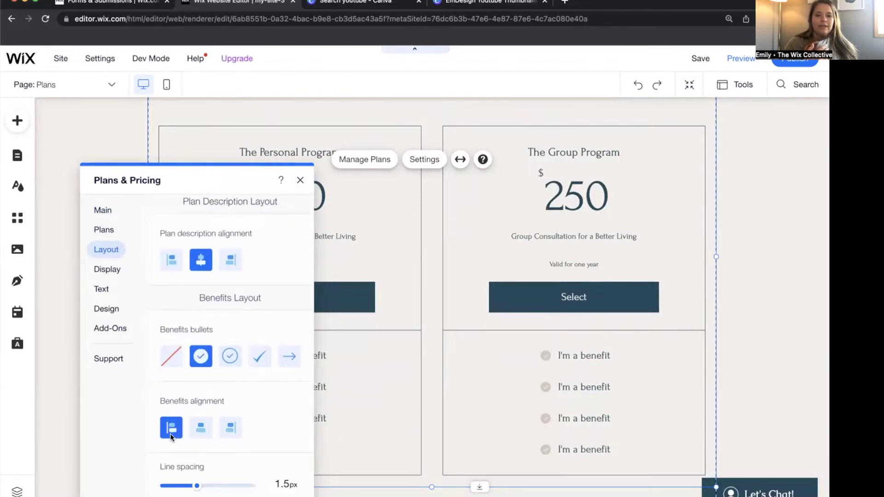
{"action": "left_click", "coordinate": [204, 430]}
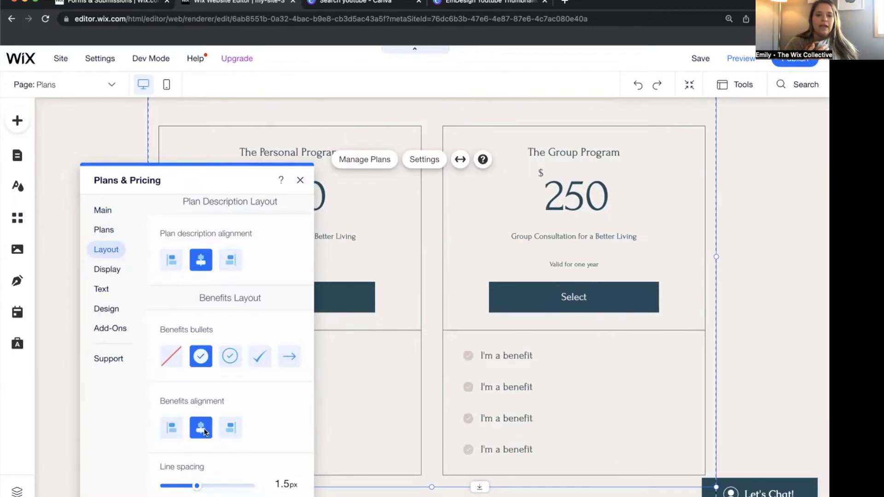
{"action": "left_click", "coordinate": [191, 486]}
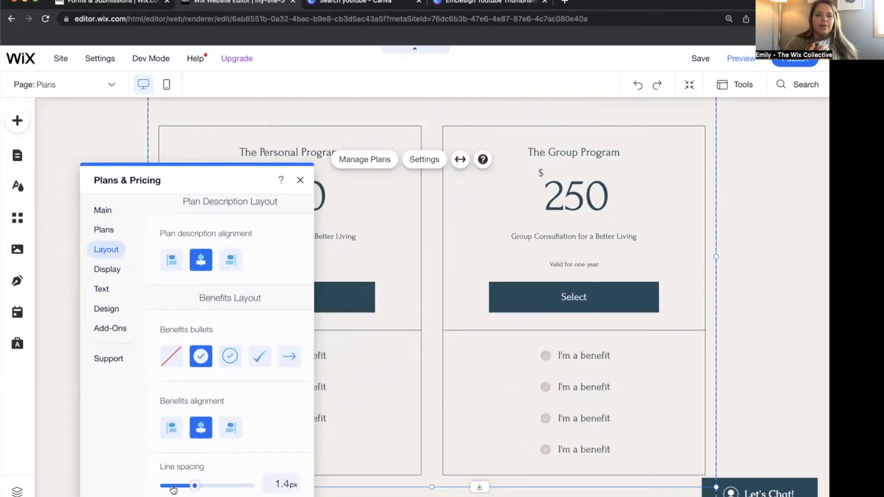
{"action": "mouse_move", "coordinate": [173, 488]}
{"action": "left_mouse_down"}
{"action": "mouse_move", "coordinate": [162, 488]}
{"action": "mouse_move", "coordinate": [171, 487]}
{"action": "left_mouse_up"}
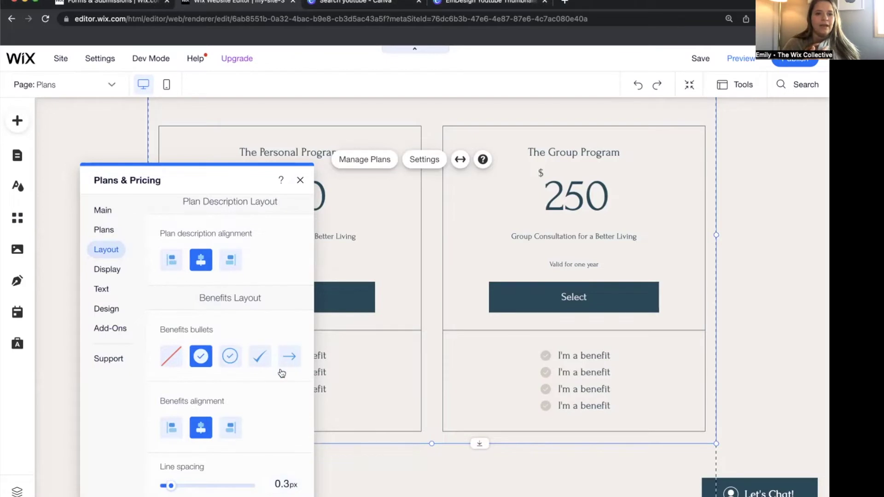
{"action": "left_click", "coordinate": [107, 268]}
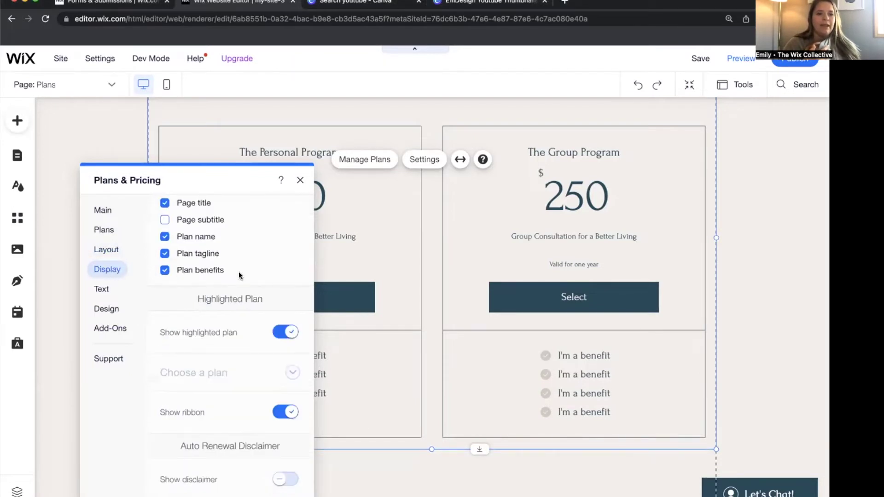
{"action": "scroll", "coordinate": [239, 271], "scroll_direction": "up", "scroll_amount": 2}
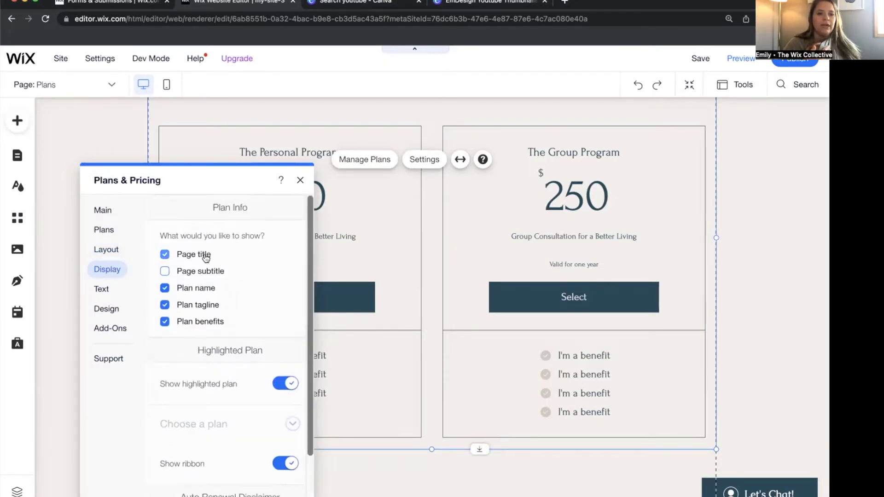
{"action": "left_click", "coordinate": [201, 274]}
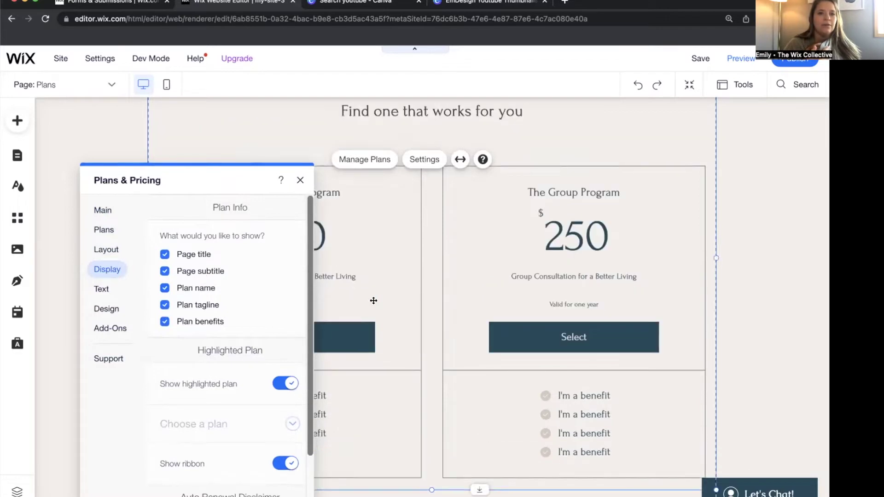
{"action": "left_click", "coordinate": [181, 290]}
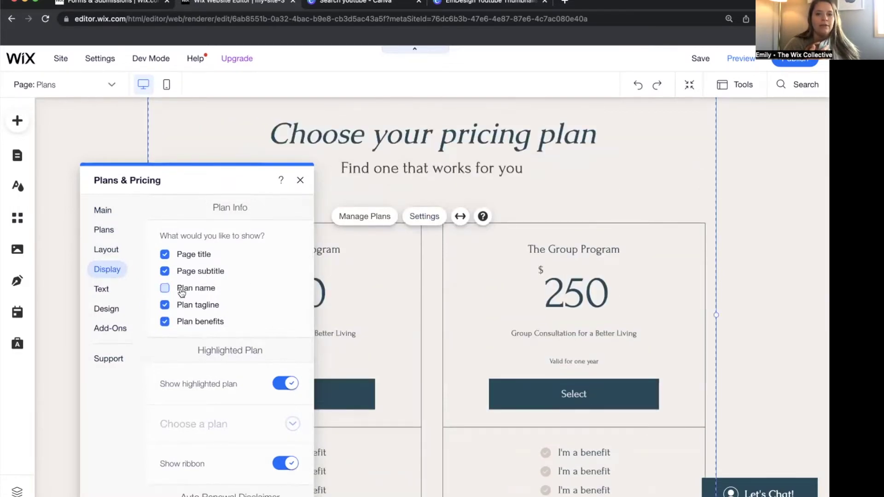
{"action": "left_click", "coordinate": [182, 291]}
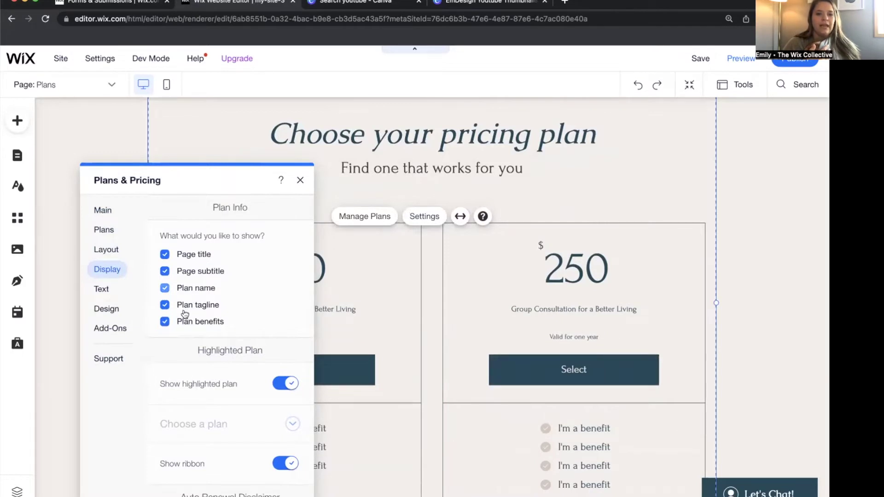
{"action": "scroll", "coordinate": [203, 376], "scroll_direction": "down", "scroll_amount": 1}
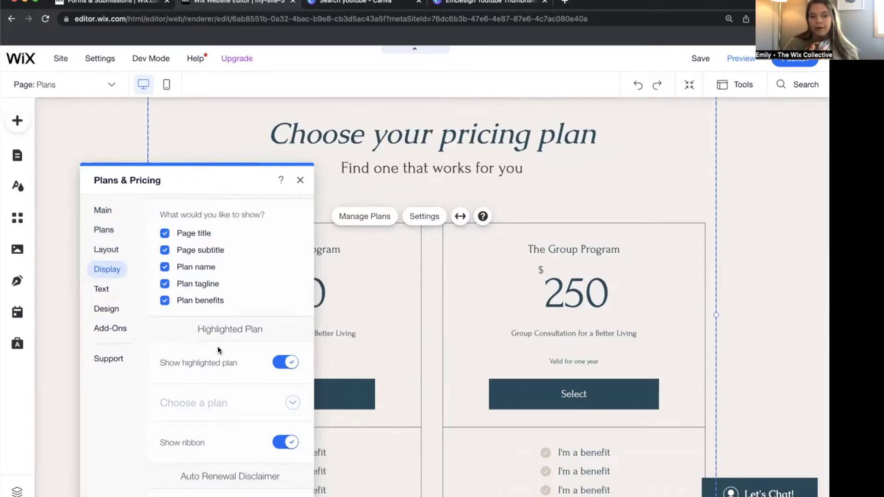
{"action": "scroll", "coordinate": [217, 346], "scroll_direction": "down", "scroll_amount": 2}
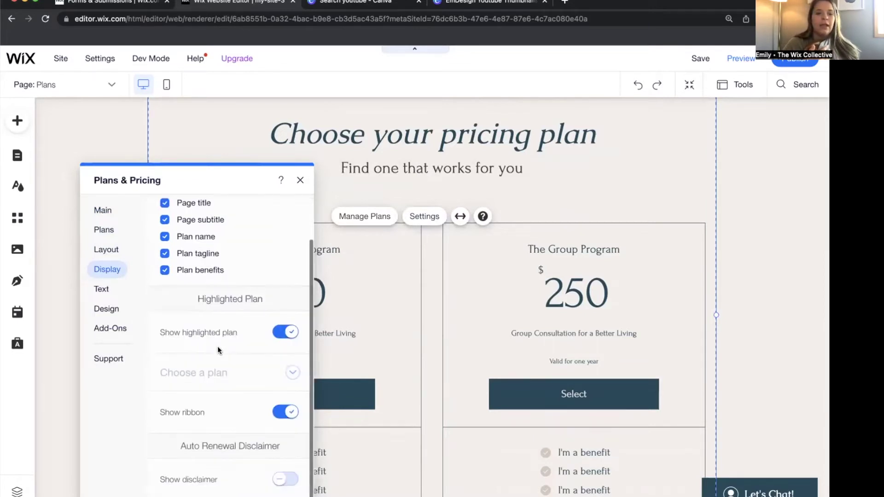
{"action": "left_click", "coordinate": [282, 481]}
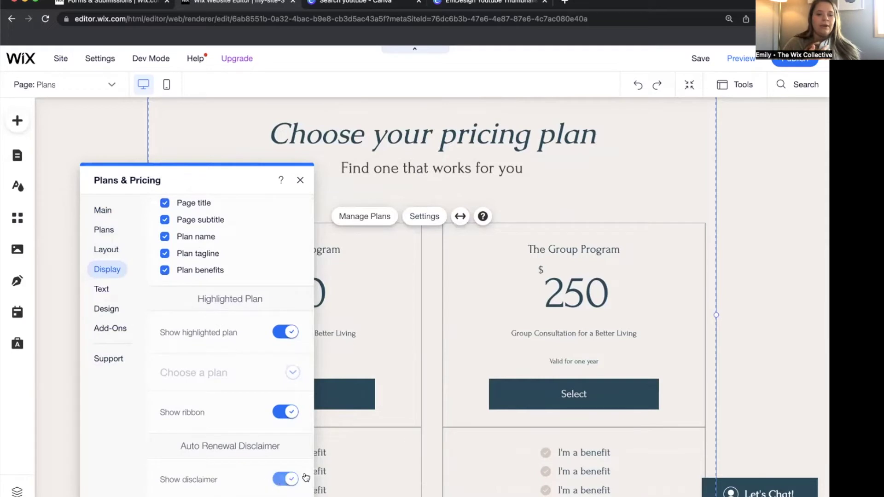
{"action": "scroll", "coordinate": [435, 407], "scroll_direction": "down", "scroll_amount": 3}
{"action": "scroll", "coordinate": [435, 407], "scroll_direction": "down", "scroll_amount": 3}
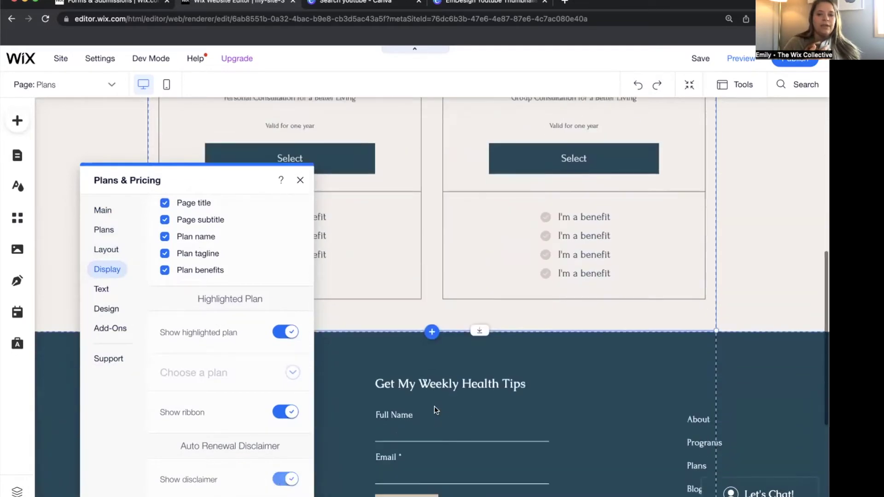
{"action": "scroll", "coordinate": [435, 407], "scroll_direction": "up", "scroll_amount": 4}
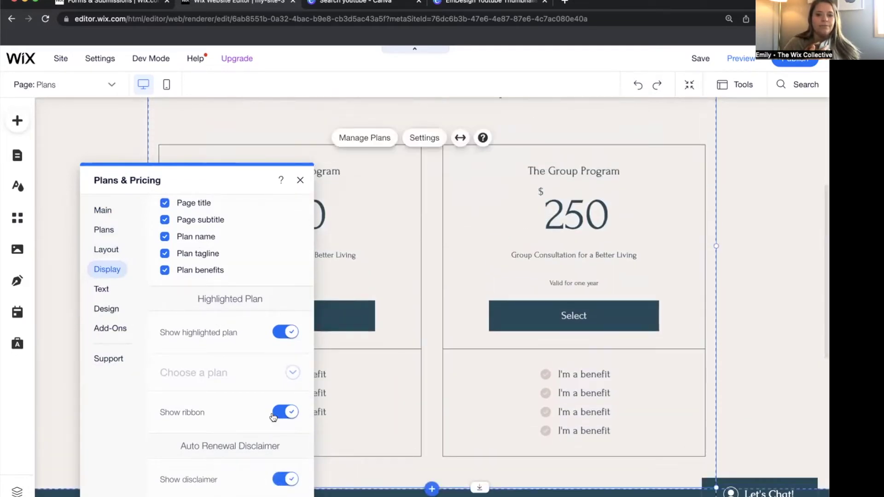
{"action": "left_click", "coordinate": [295, 481]}
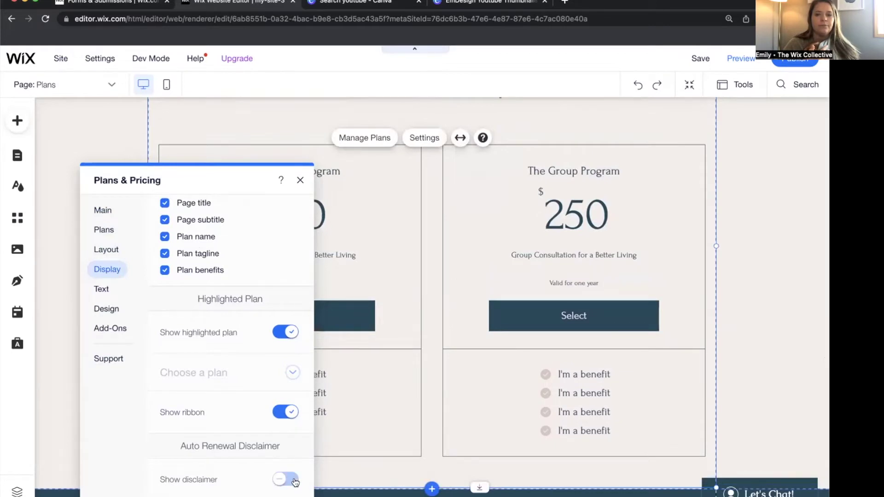
- Look over the widget's Text labels for page title, subtitle and button wording
{"action": "left_click", "coordinate": [101, 286]}
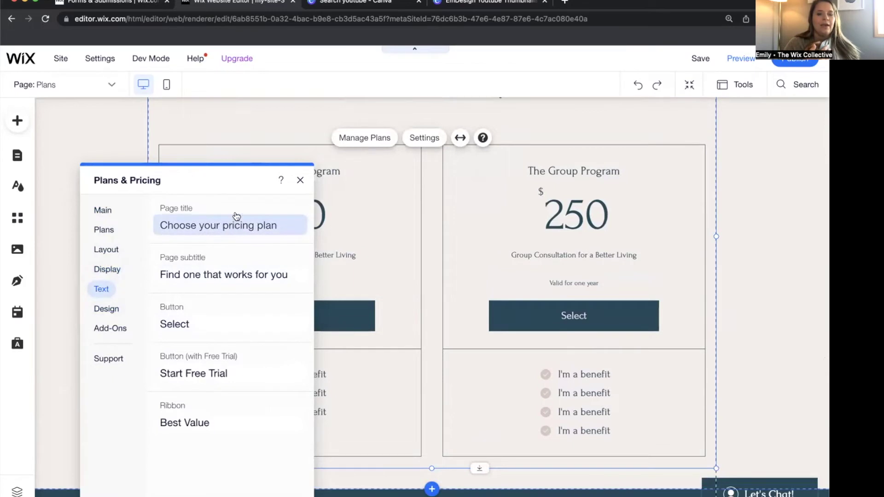
{"action": "scroll", "coordinate": [364, 186], "scroll_direction": "up", "scroll_amount": 5}
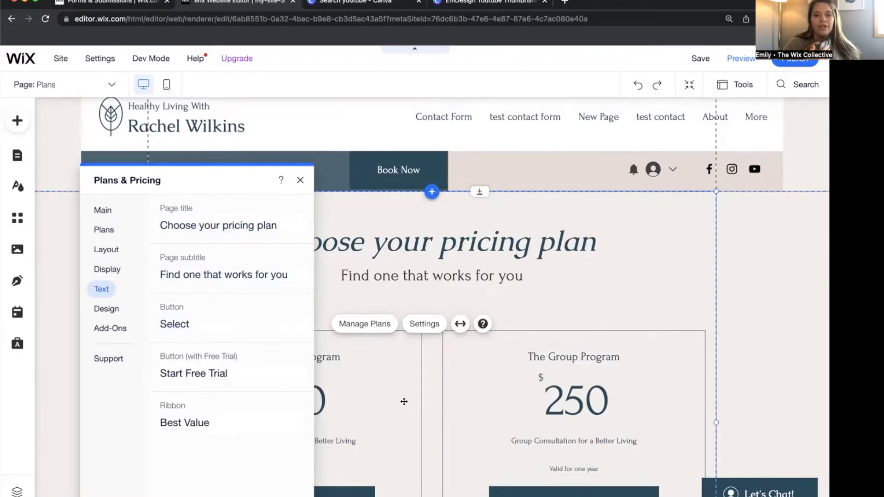
{"action": "scroll", "coordinate": [414, 405], "scroll_direction": "down", "scroll_amount": 3}
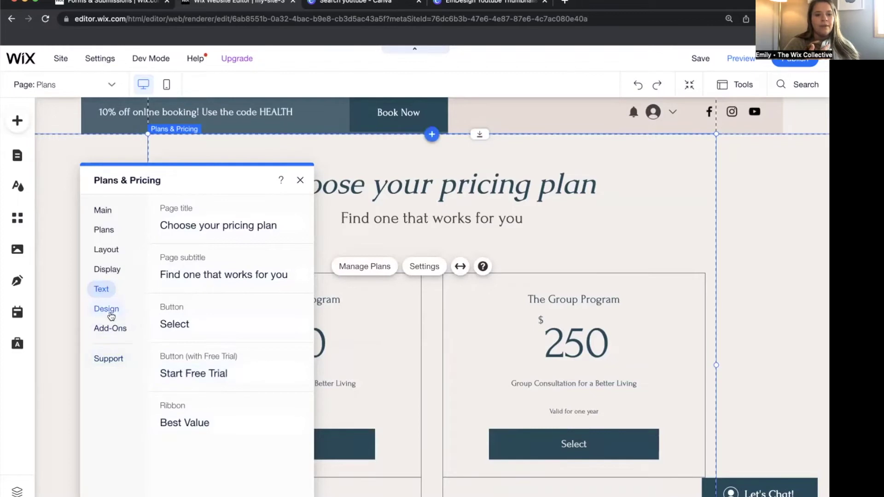
{"action": "left_click", "coordinate": [110, 313]}
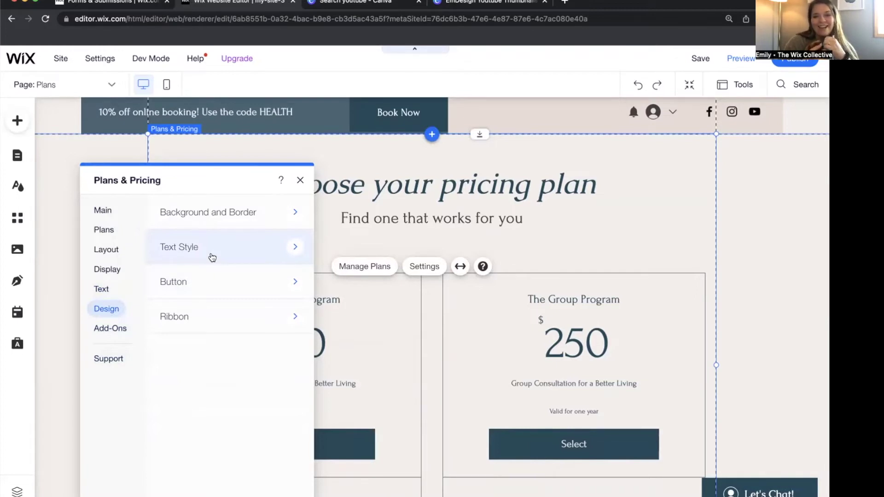
- Check Design's Text Style and the Add-Ons list, then close Add-Ons
{"action": "left_click", "coordinate": [212, 256]}
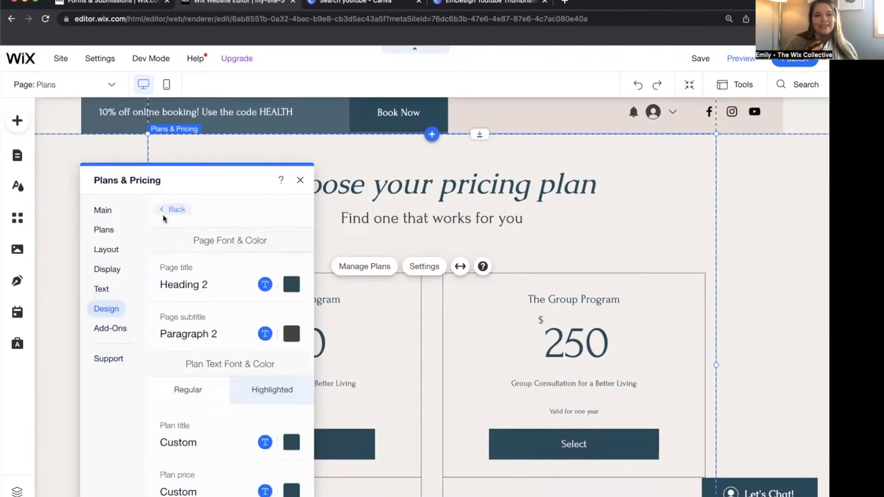
{"action": "left_click", "coordinate": [112, 328]}
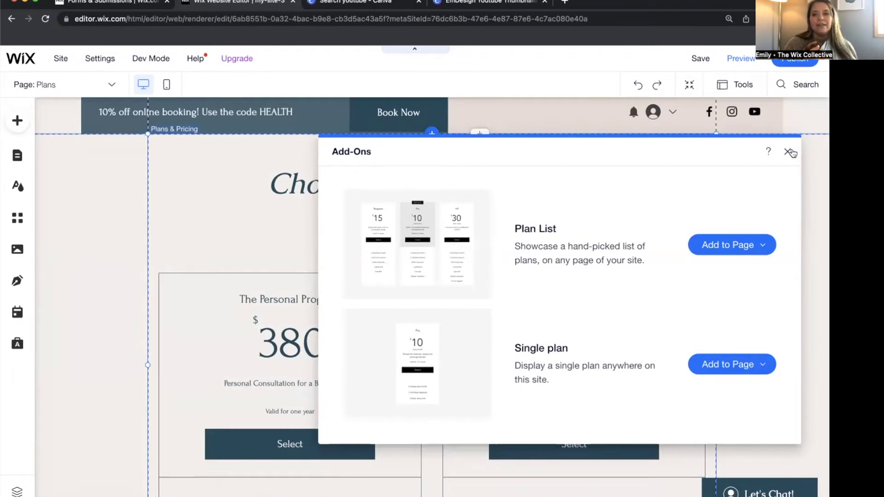
{"action": "left_click", "coordinate": [788, 152]}
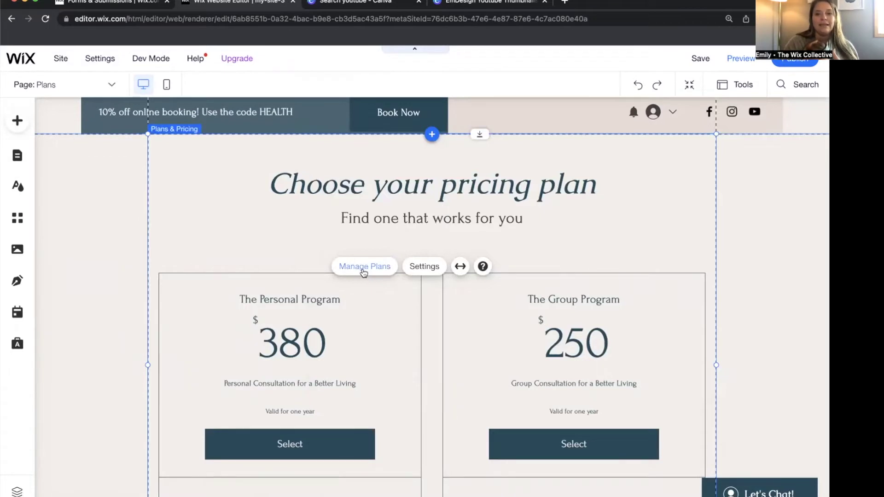
{"action": "left_click", "coordinate": [363, 272]}
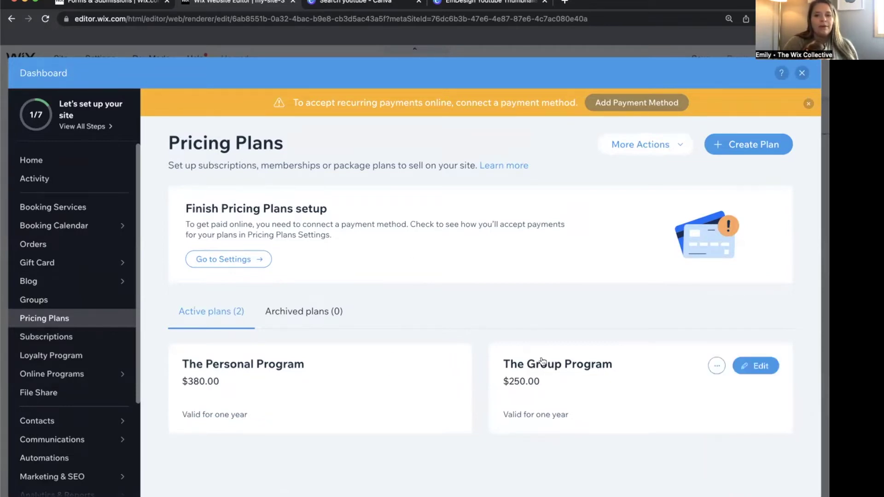
- Hide The Personal Program and The Group Program through each plan's actions menu
{"action": "left_click", "coordinate": [396, 366]}
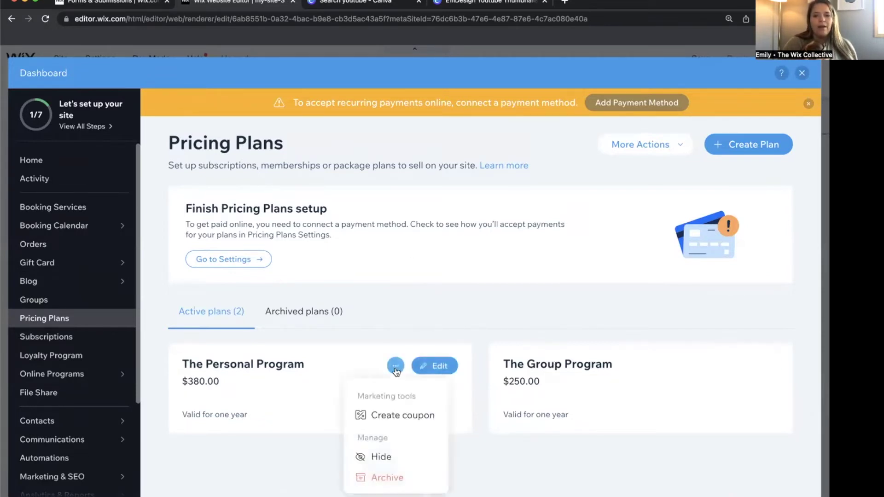
{"action": "left_click", "coordinate": [387, 458]}
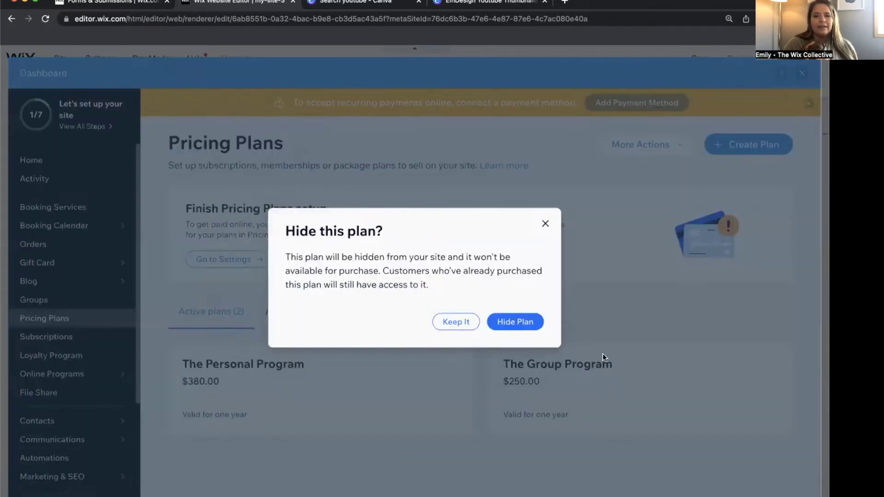
{"action": "left_click", "coordinate": [524, 323]}
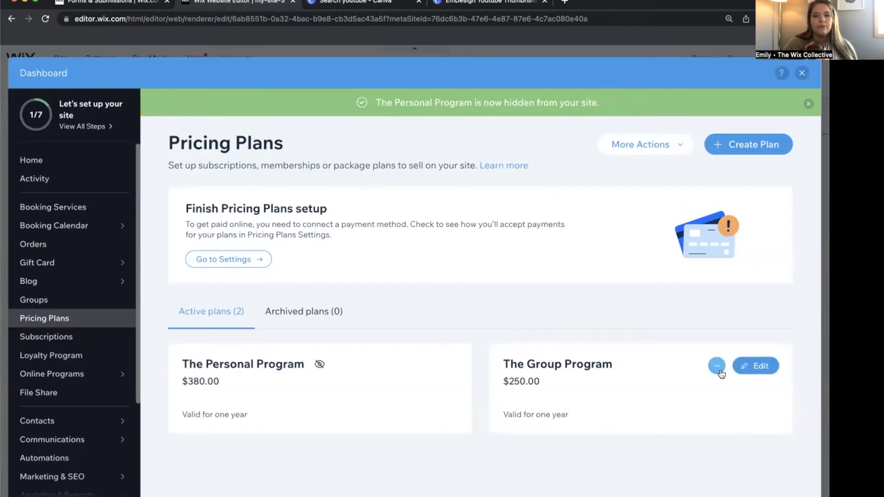
{"action": "left_click", "coordinate": [717, 365]}
{"action": "left_click", "coordinate": [680, 452]}
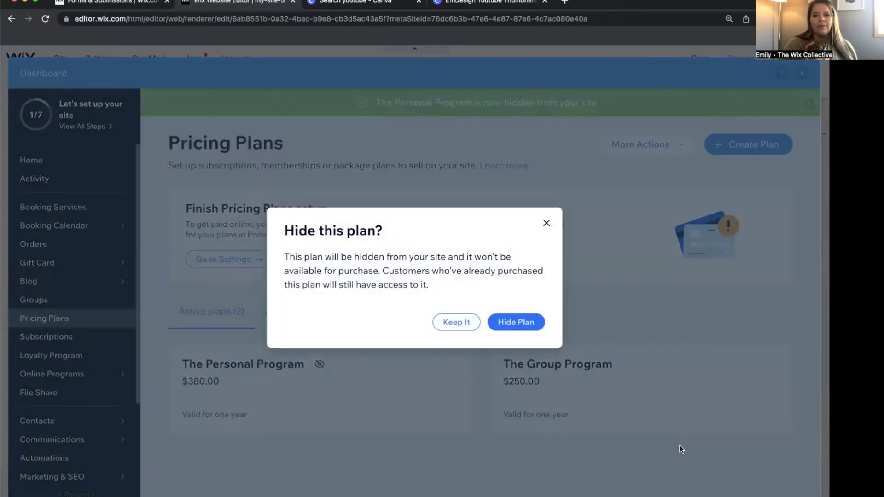
{"action": "left_click", "coordinate": [525, 318]}
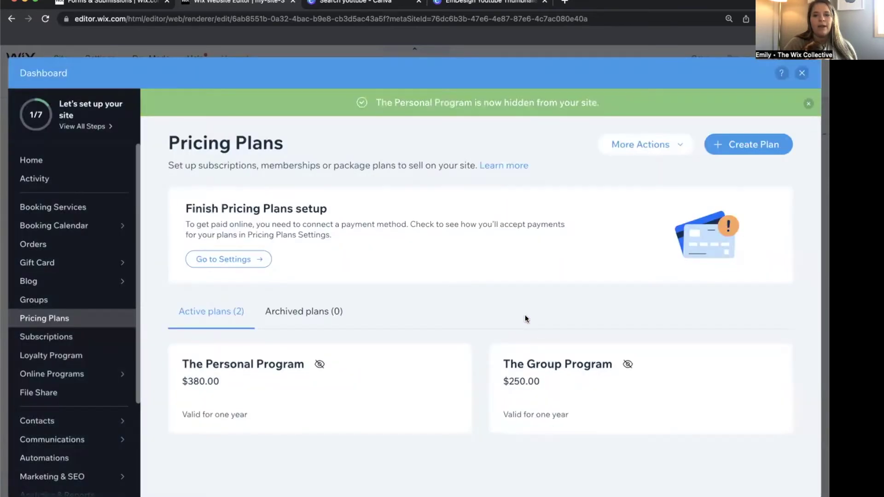
- Create a new plan named 'Gold' with the tagline 'Best ever'
{"action": "left_click", "coordinate": [760, 157]}
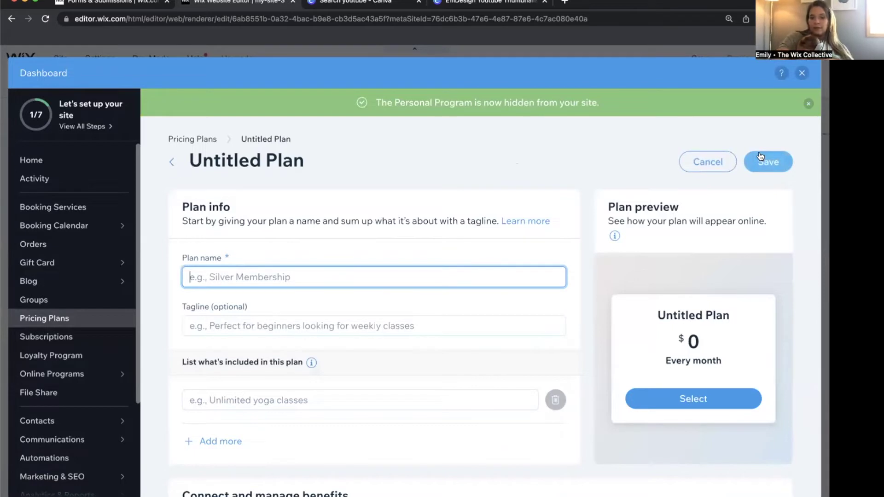
{"action": "type", "text": "Gold"}
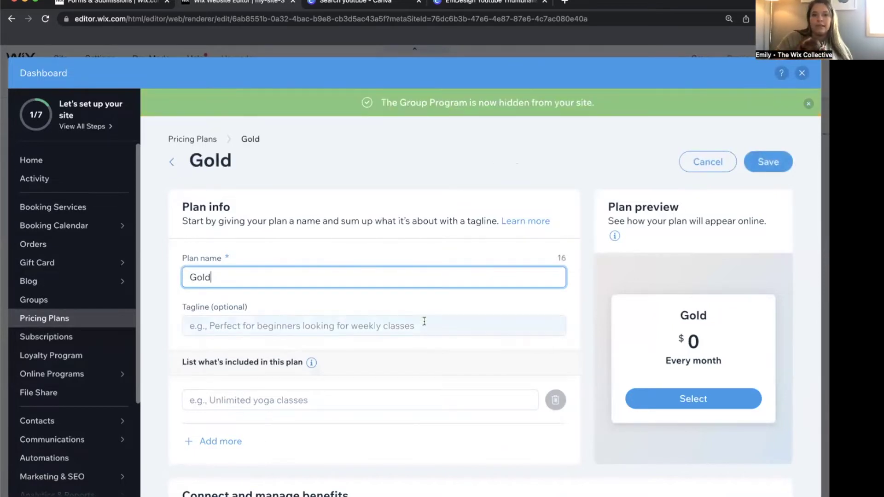
{"action": "left_click", "coordinate": [424, 321]}
{"action": "type", "text": "Bes"}
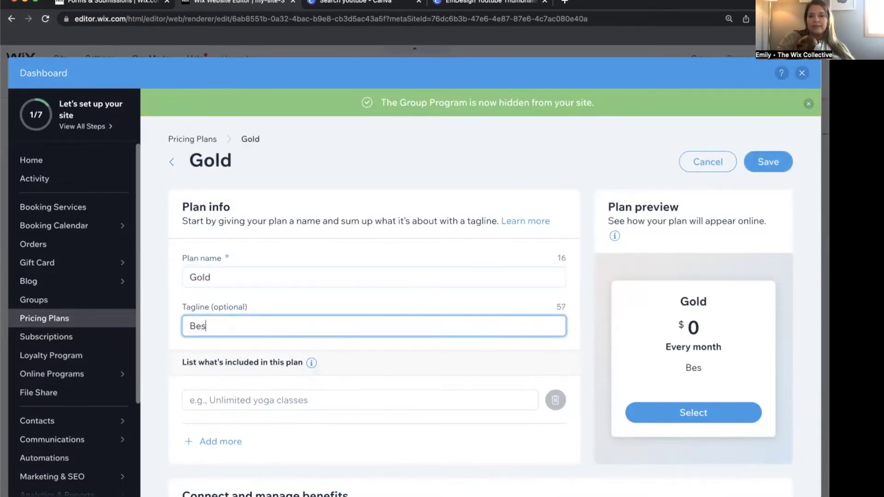
{"action": "type", "text": "t ever"}
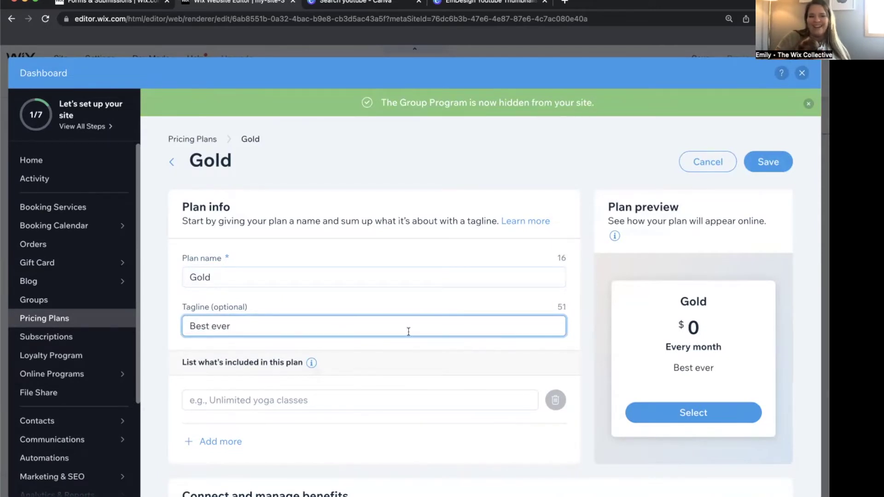
- List the benefits 'good stuff', 'free things' and 'good coaching', adding a fourth line
{"action": "left_click", "coordinate": [350, 400]}
{"action": "scroll", "coordinate": [506, 328], "scroll_direction": "down", "scroll_amount": 2}
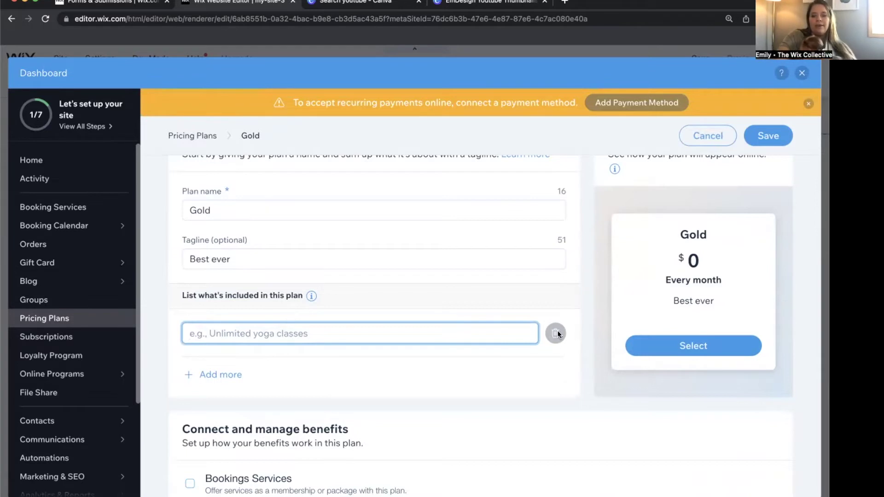
{"action": "type", "text": "good stuff"}
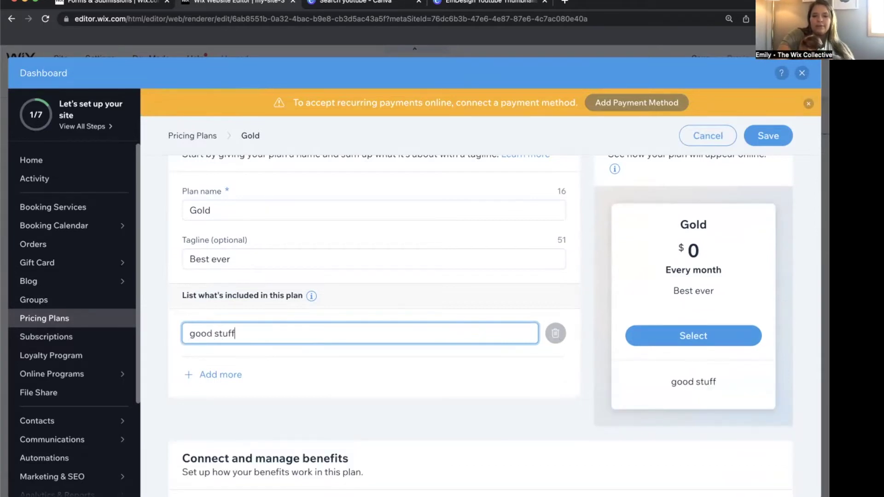
{"action": "key", "text": "Return"}
{"action": "type", "text": "fr"}
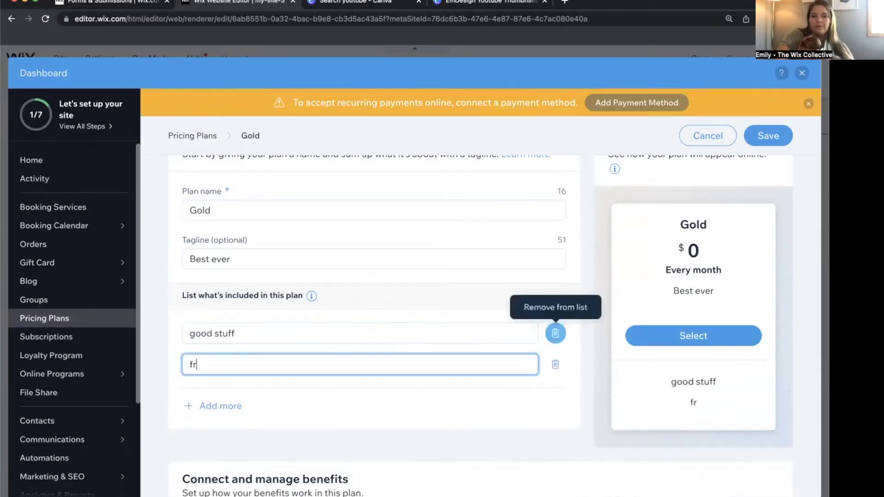
{"action": "type", "text": "ee things"}
{"action": "key", "text": "Return"}
{"action": "type", "text": "g"}
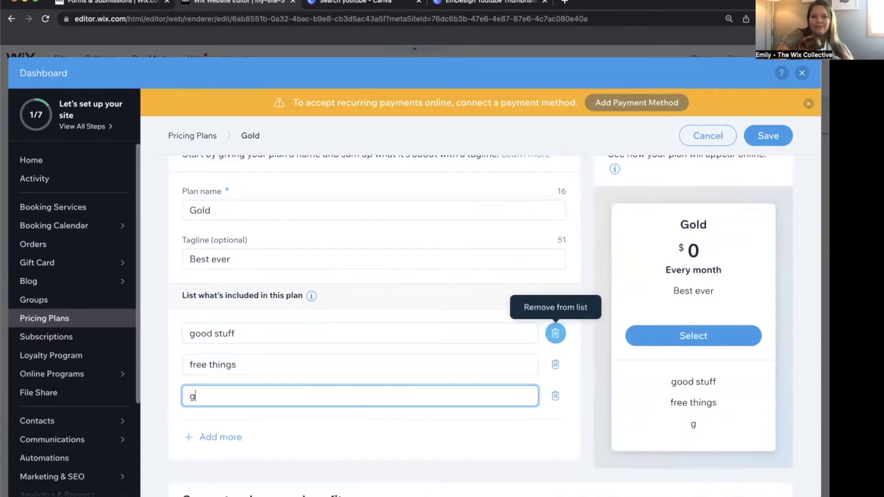
{"action": "type", "text": "ood coaching"}
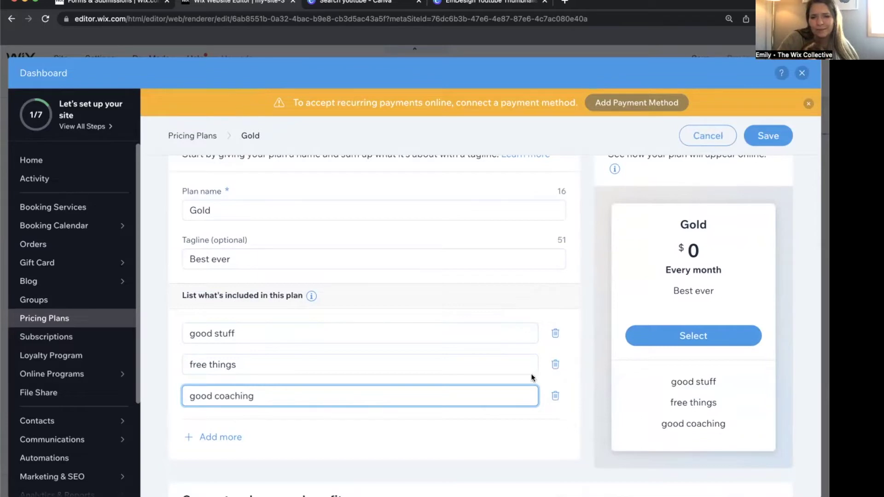
{"action": "left_click", "coordinate": [220, 436]}
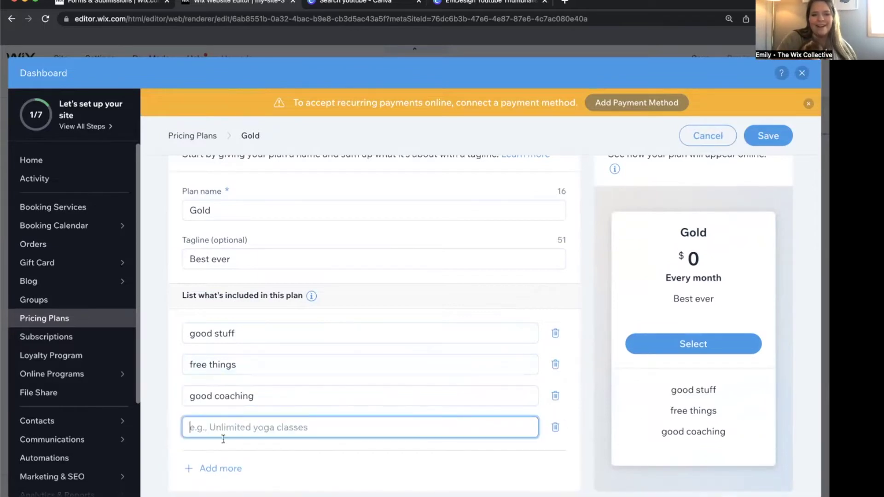
{"action": "scroll", "coordinate": [458, 382], "scroll_direction": "down", "scroll_amount": 4}
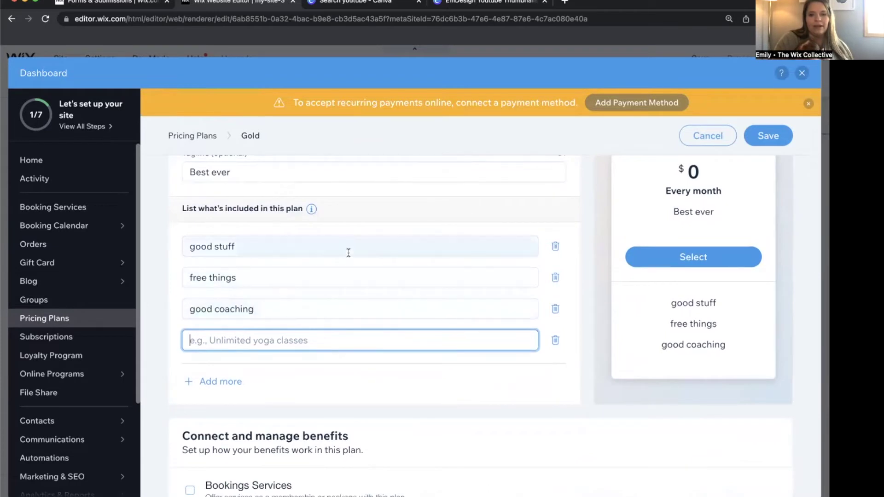
- Enable Bookings Services and include the Online Consultation service
{"action": "scroll", "coordinate": [345, 312], "scroll_direction": "down", "scroll_amount": 3}
{"action": "scroll", "coordinate": [332, 311], "scroll_direction": "down", "scroll_amount": 2}
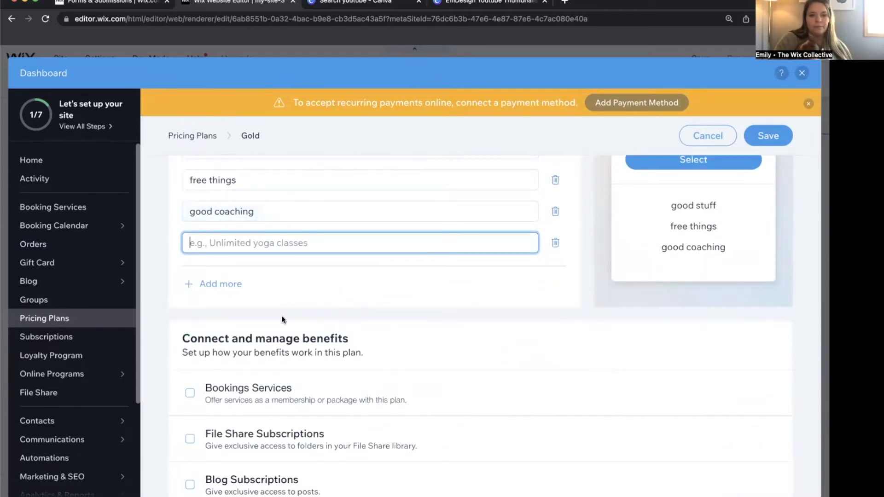
{"action": "scroll", "coordinate": [282, 322], "scroll_direction": "down", "scroll_amount": 3}
{"action": "scroll", "coordinate": [282, 339], "scroll_direction": "down", "scroll_amount": 1}
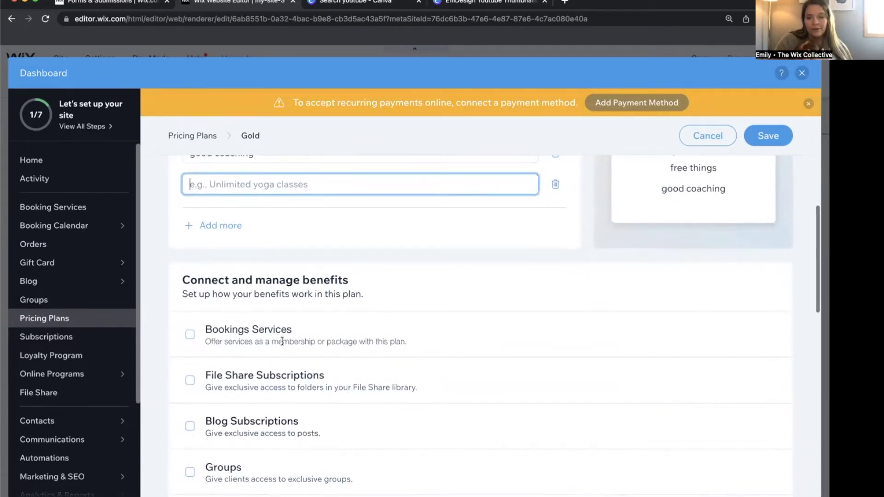
{"action": "left_click", "coordinate": [190, 335]}
{"action": "left_click", "coordinate": [259, 391]}
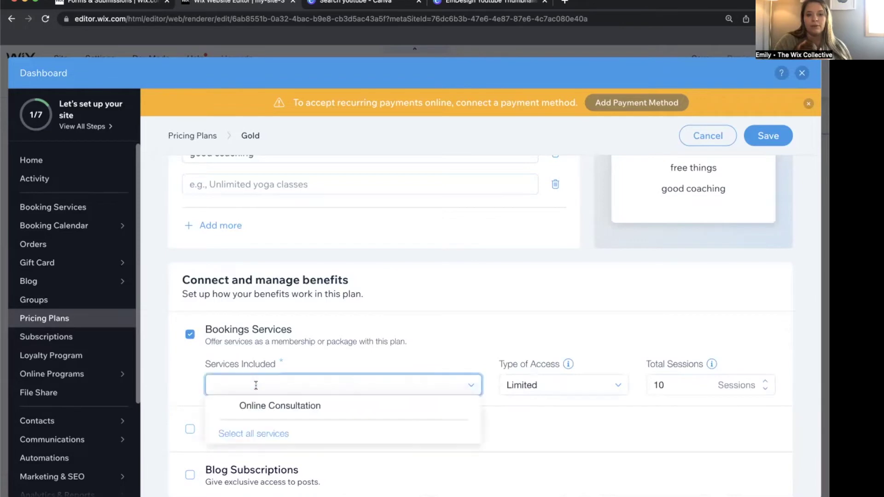
{"action": "left_click", "coordinate": [266, 411]}
- Keep the access type Limited and set total sessions to 1
{"action": "left_click", "coordinate": [576, 386]}
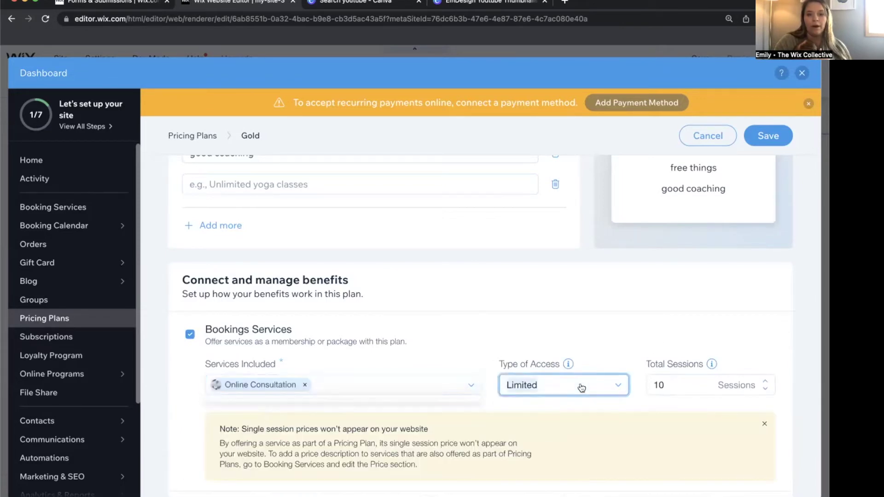
{"action": "left_click", "coordinate": [698, 386]}
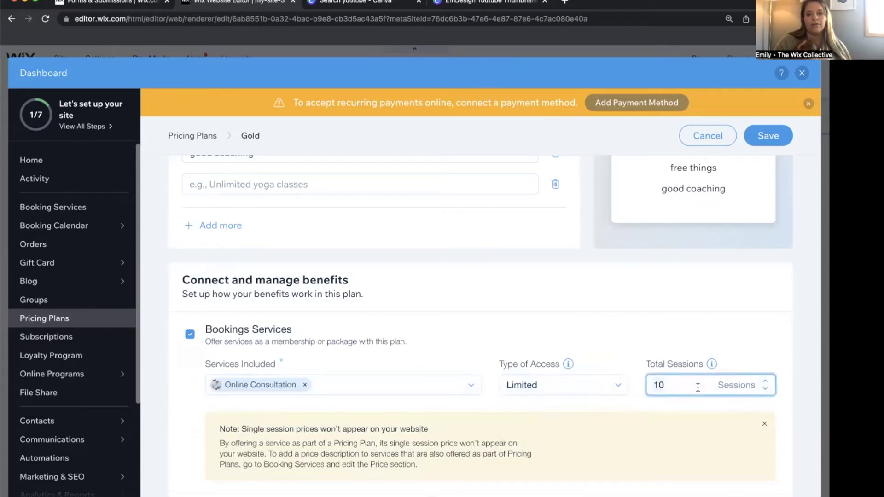
{"action": "key", "text": "BackSpace"}
{"action": "left_click", "coordinate": [744, 310]}
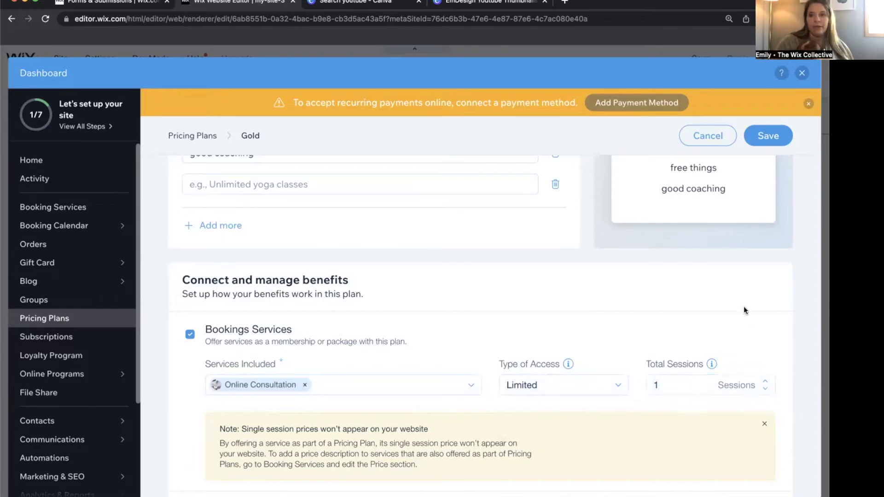
{"action": "scroll", "coordinate": [745, 310], "scroll_direction": "up", "scroll_amount": 1}
{"action": "scroll", "coordinate": [744, 310], "scroll_direction": "up", "scroll_amount": 5}
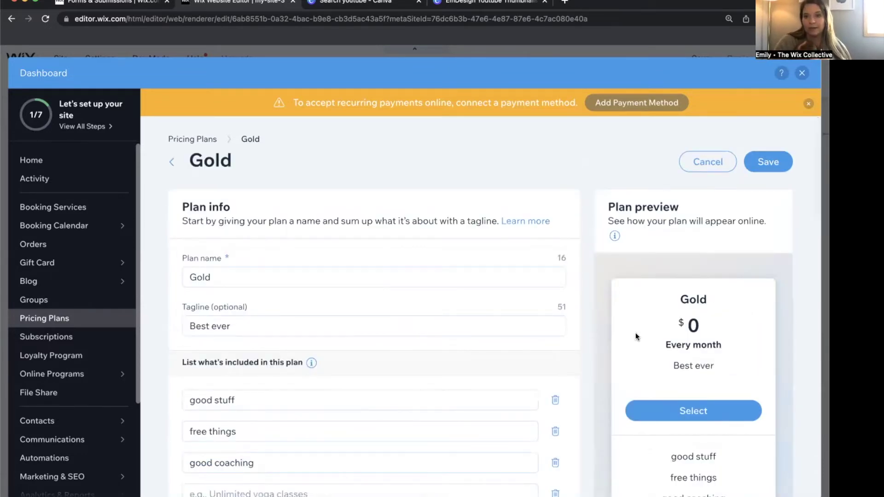
{"action": "scroll", "coordinate": [636, 333], "scroll_direction": "down", "scroll_amount": 6}
{"action": "scroll", "coordinate": [635, 332], "scroll_direction": "down", "scroll_amount": 4}
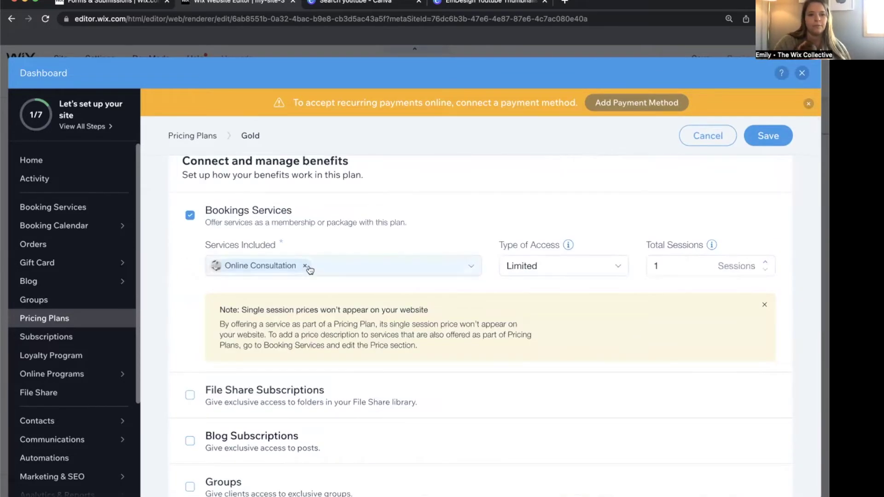
{"action": "scroll", "coordinate": [220, 282], "scroll_direction": "down", "scroll_amount": 3}
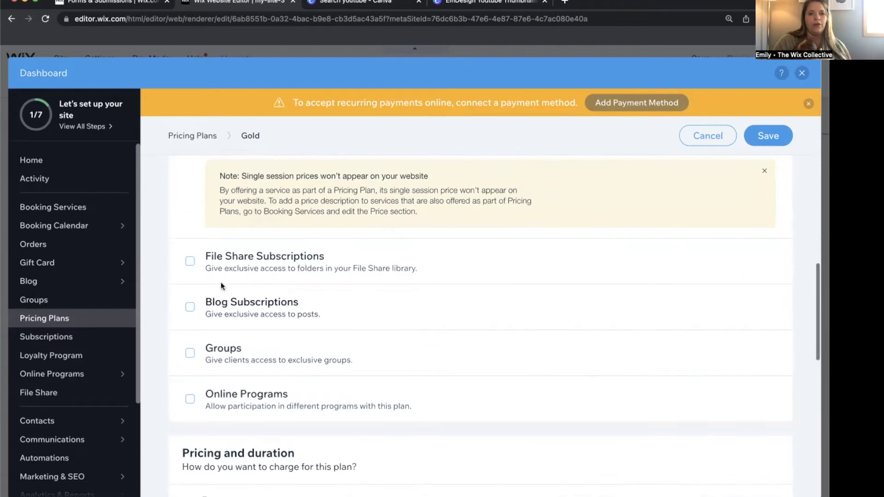
- Enable File Share Subscriptions and Blog Subscriptions without choosing folders or posts
{"action": "left_click", "coordinate": [190, 262]}
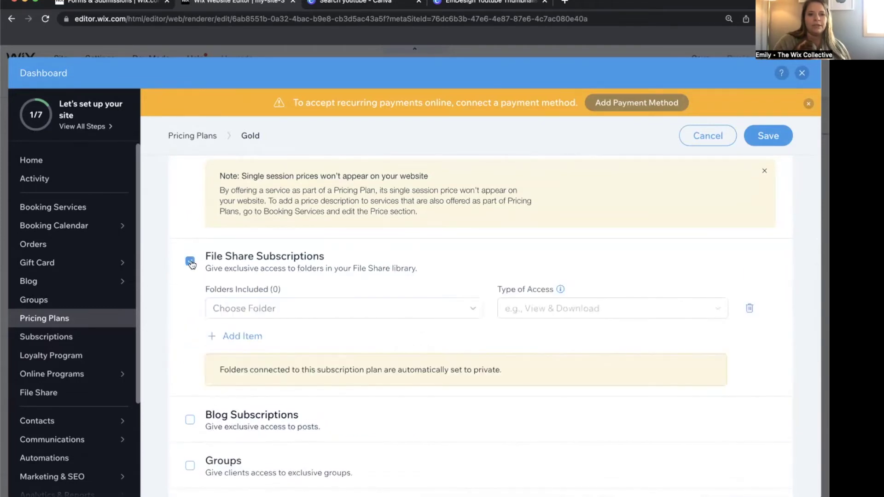
{"action": "left_click", "coordinate": [323, 310]}
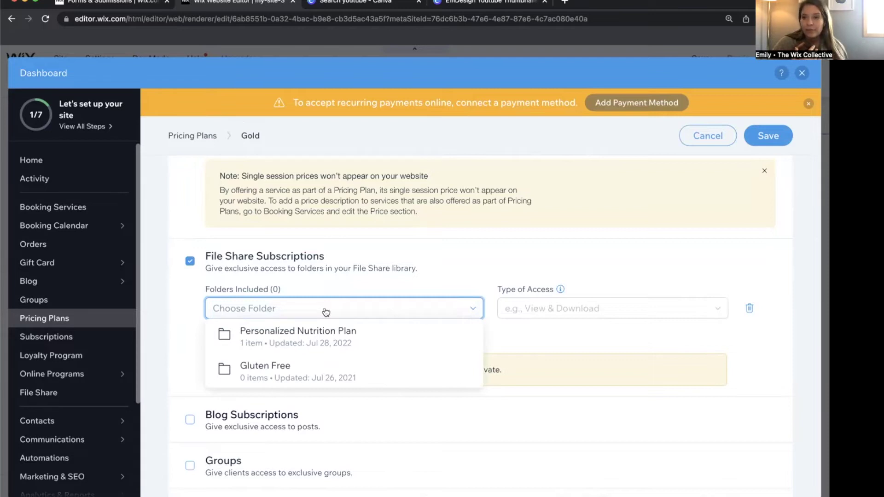
{"action": "left_click", "coordinate": [326, 312]}
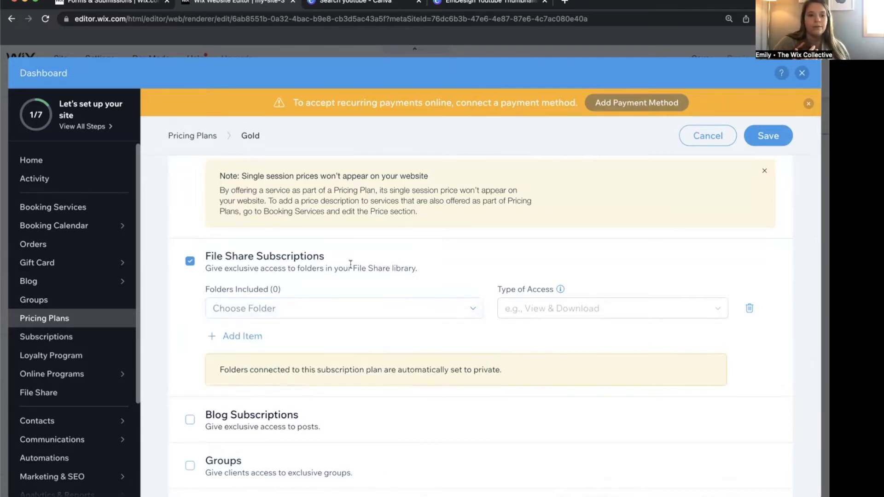
{"action": "scroll", "coordinate": [169, 284], "scroll_direction": "down", "scroll_amount": 3}
{"action": "left_click", "coordinate": [189, 293]}
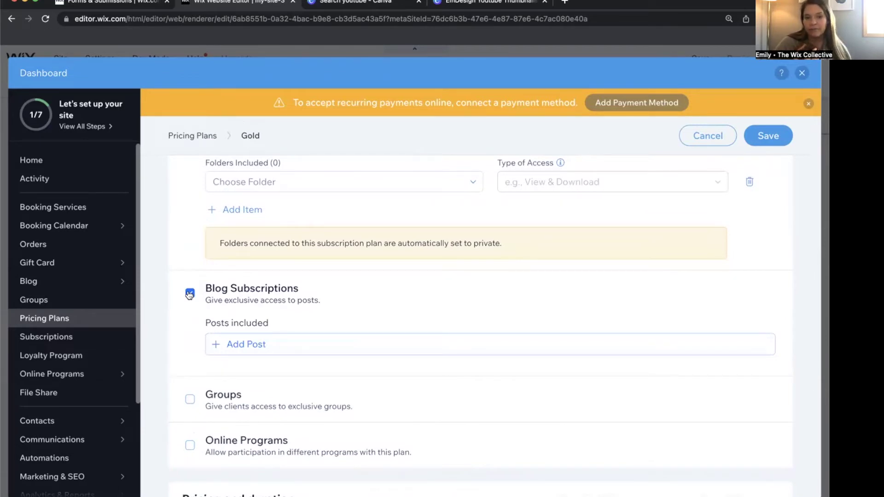
{"action": "left_click", "coordinate": [231, 346]}
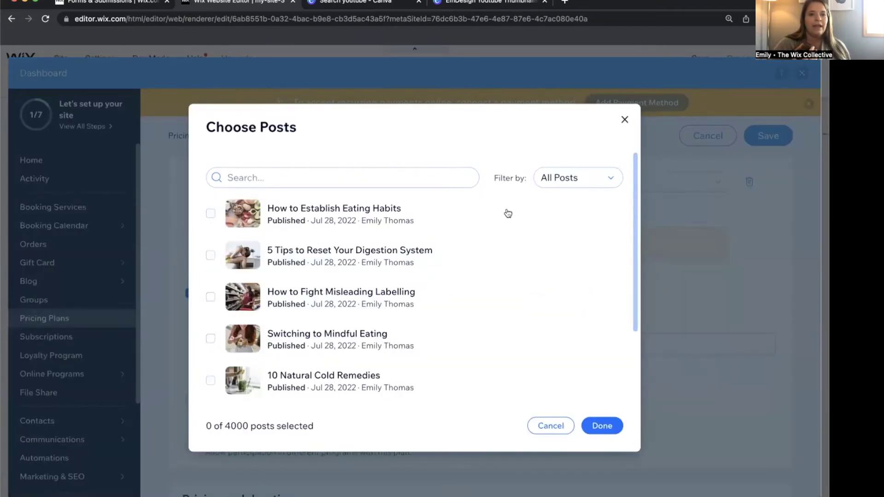
{"action": "scroll", "coordinate": [297, 242], "scroll_direction": "down", "scroll_amount": 2}
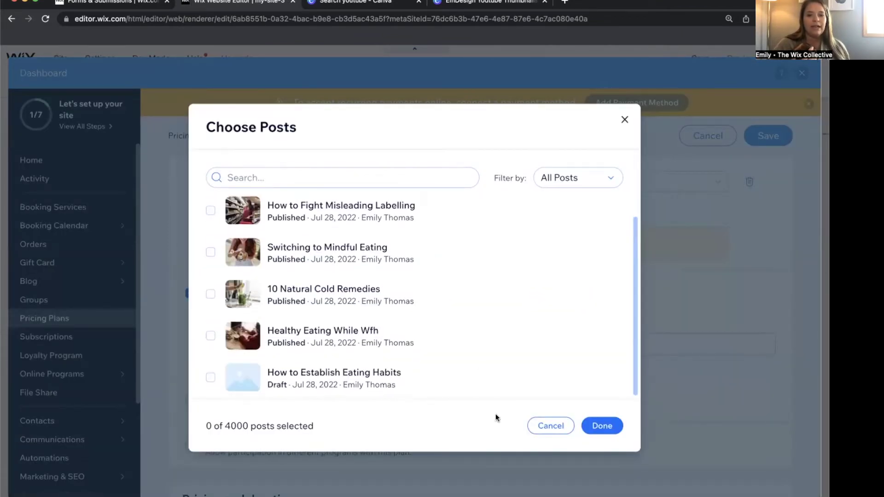
{"action": "left_click", "coordinate": [549, 428]}
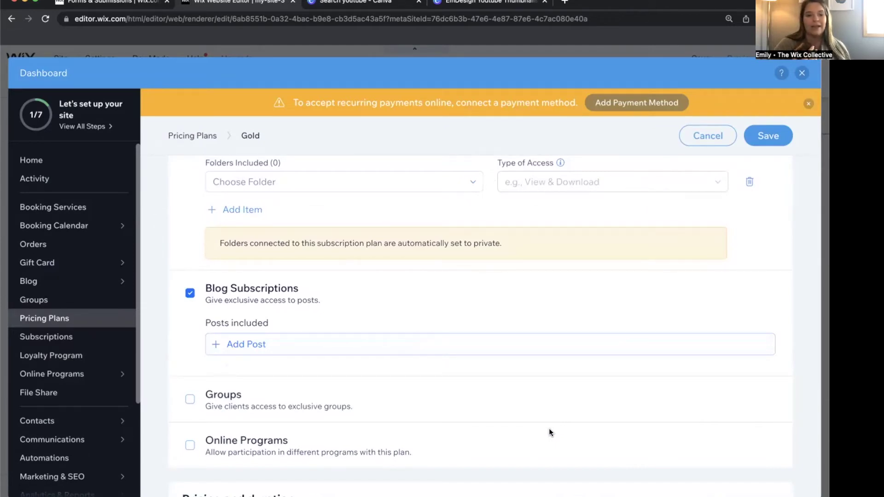
- Enable Groups and Online Programs, leaving the program list unselected
{"action": "left_click", "coordinate": [189, 403]}
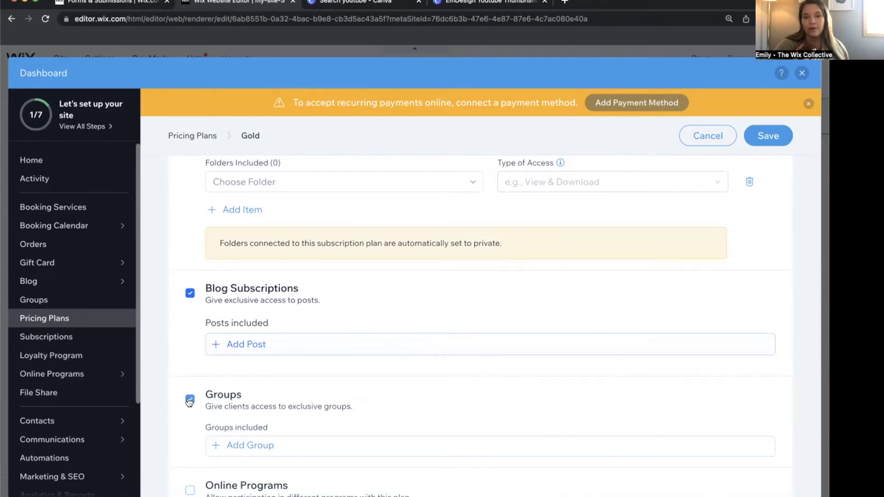
{"action": "scroll", "coordinate": [188, 402], "scroll_direction": "down", "scroll_amount": 2}
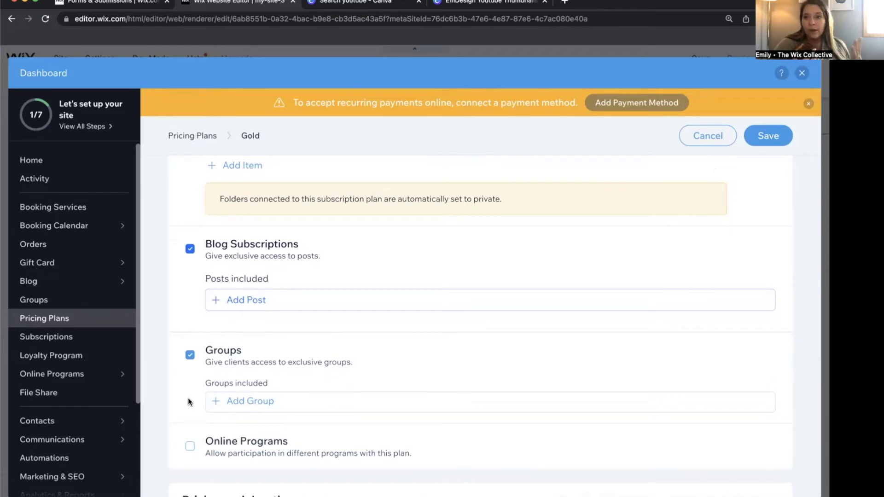
{"action": "scroll", "coordinate": [188, 400], "scroll_direction": "down", "scroll_amount": 3}
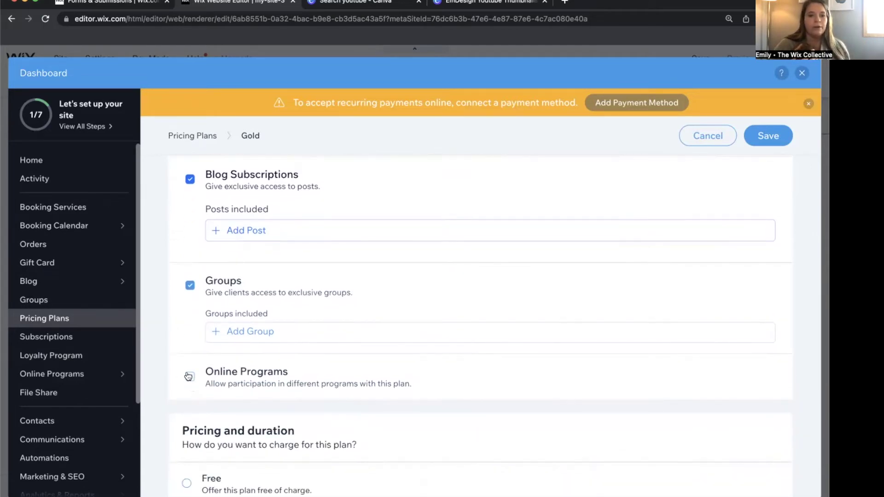
{"action": "left_click", "coordinate": [188, 376]}
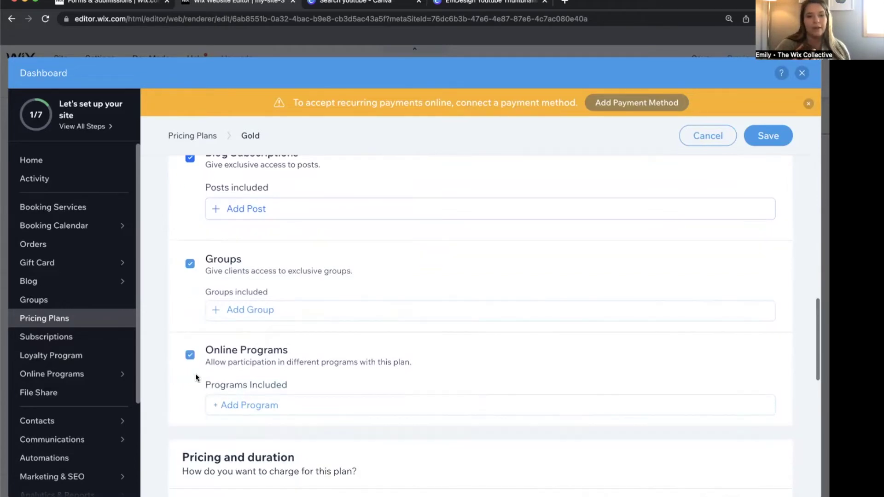
{"action": "left_click", "coordinate": [257, 404]}
{"action": "left_click", "coordinate": [432, 352]}
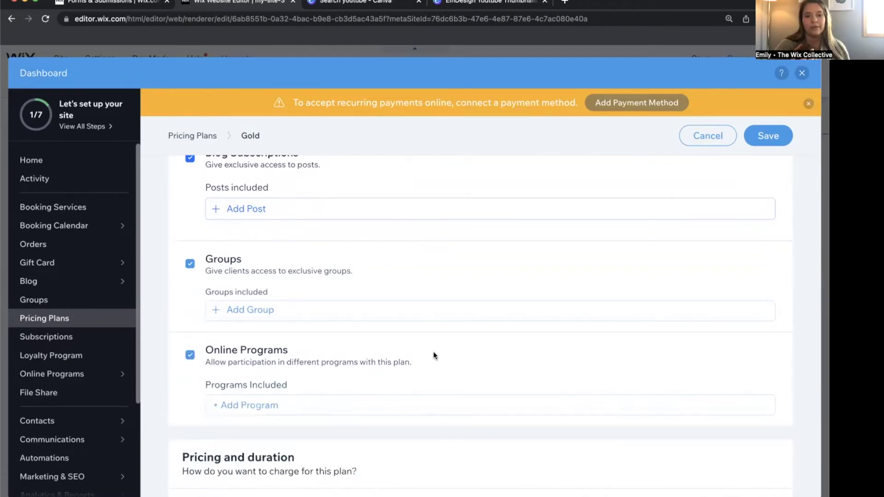
{"action": "scroll", "coordinate": [432, 353], "scroll_direction": "down", "scroll_amount": 5}
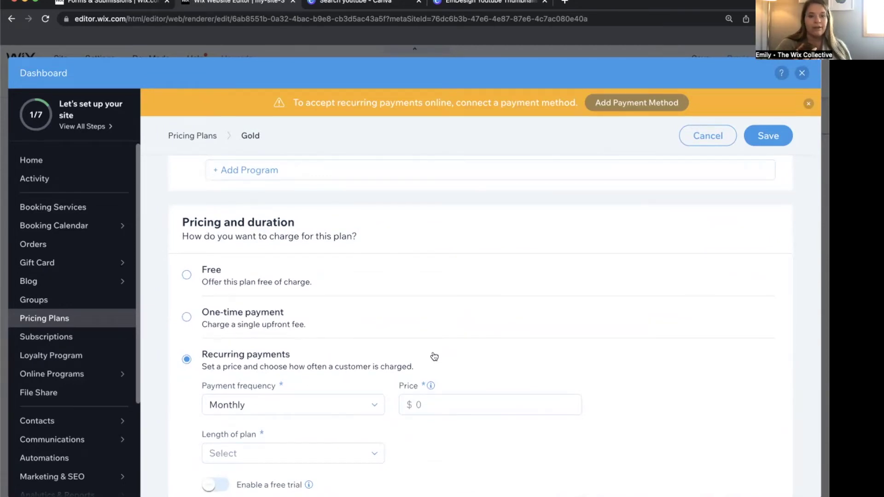
- Try the Free and One-time payment options, then set the Gold plan back to recurring monthly payments
{"action": "left_click", "coordinate": [187, 275]}
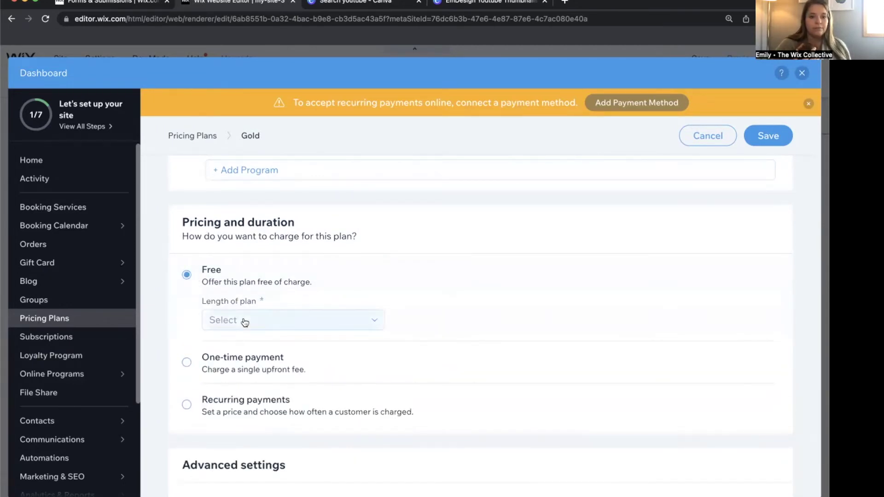
{"action": "left_click", "coordinate": [245, 322]}
{"action": "left_click", "coordinate": [305, 239]}
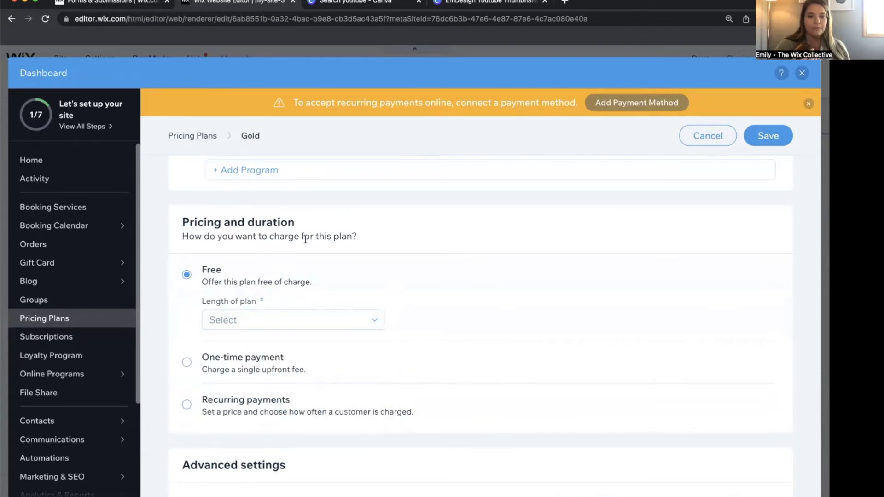
{"action": "left_click", "coordinate": [213, 356]}
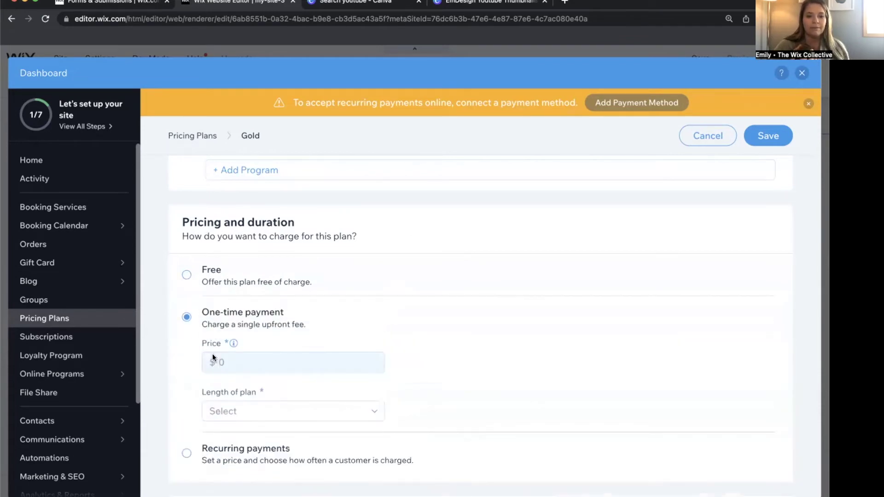
{"action": "scroll", "coordinate": [212, 354], "scroll_direction": "down", "scroll_amount": 2}
{"action": "left_click", "coordinate": [187, 397]}
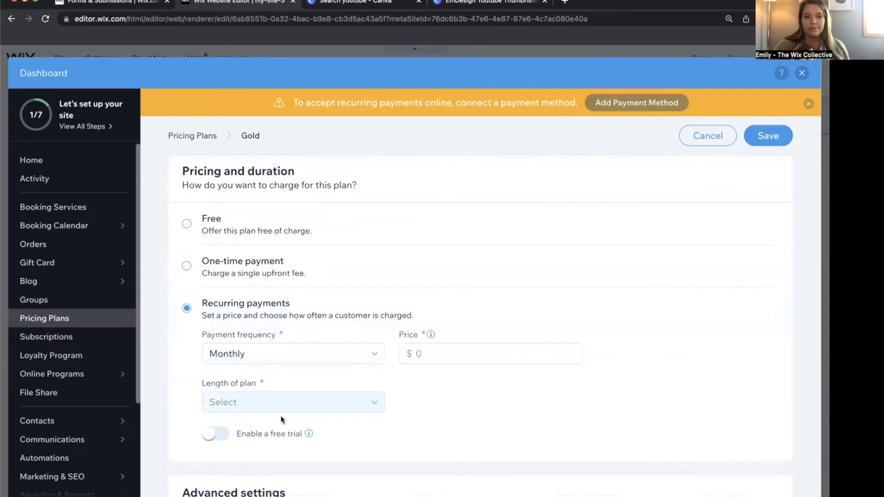
- Enable a free trial for the Gold plan and review the rest of the plan form
{"action": "scroll", "coordinate": [384, 409], "scroll_direction": "down", "scroll_amount": 2}
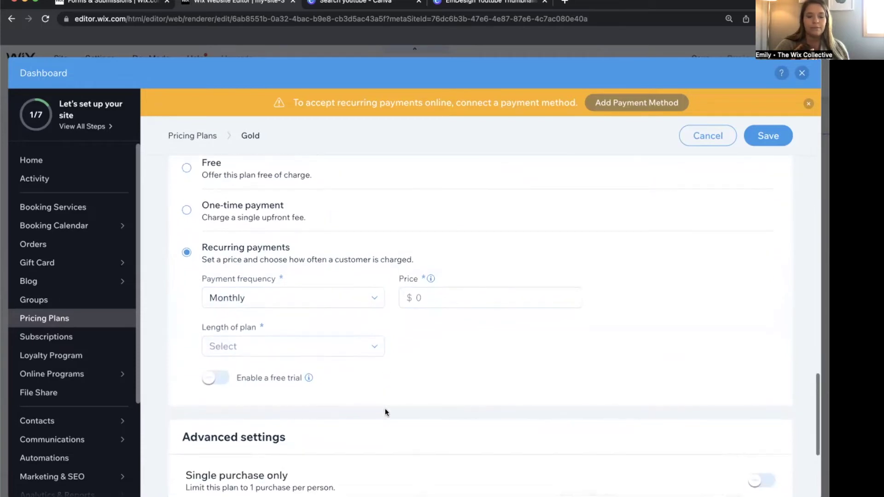
{"action": "left_click", "coordinate": [220, 376]}
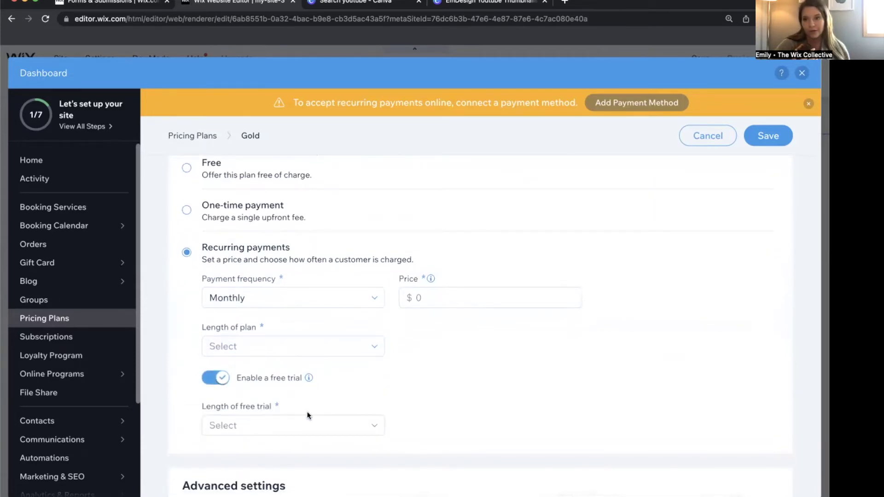
{"action": "scroll", "coordinate": [297, 405], "scroll_direction": "down", "scroll_amount": 4}
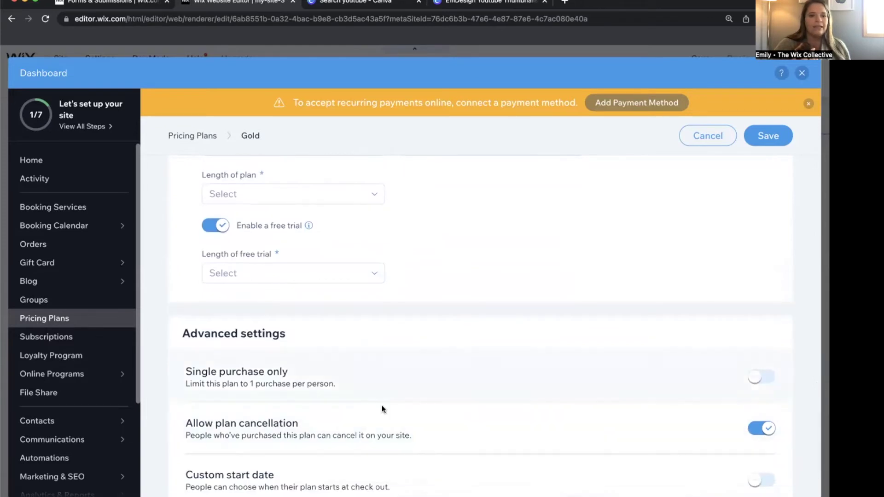
{"action": "scroll", "coordinate": [393, 417], "scroll_direction": "down", "scroll_amount": 2}
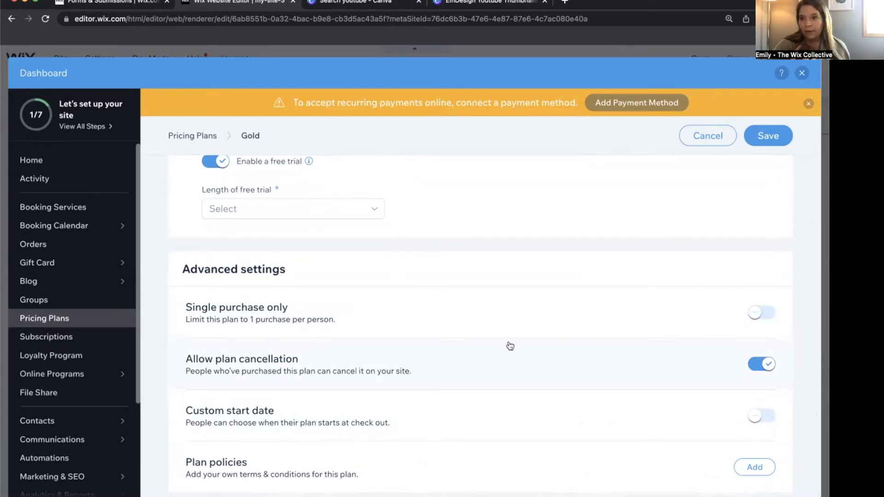
{"action": "scroll", "coordinate": [511, 346], "scroll_direction": "down", "scroll_amount": 1}
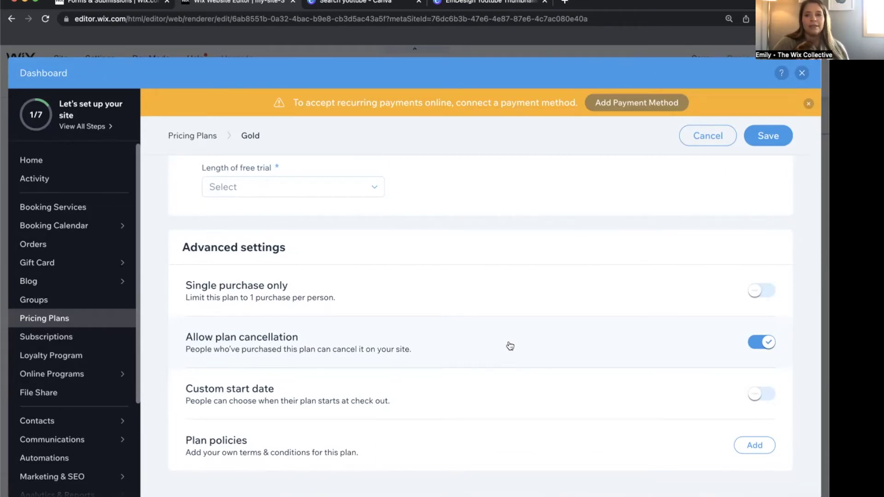
{"action": "scroll", "coordinate": [510, 345], "scroll_direction": "up", "scroll_amount": 15}
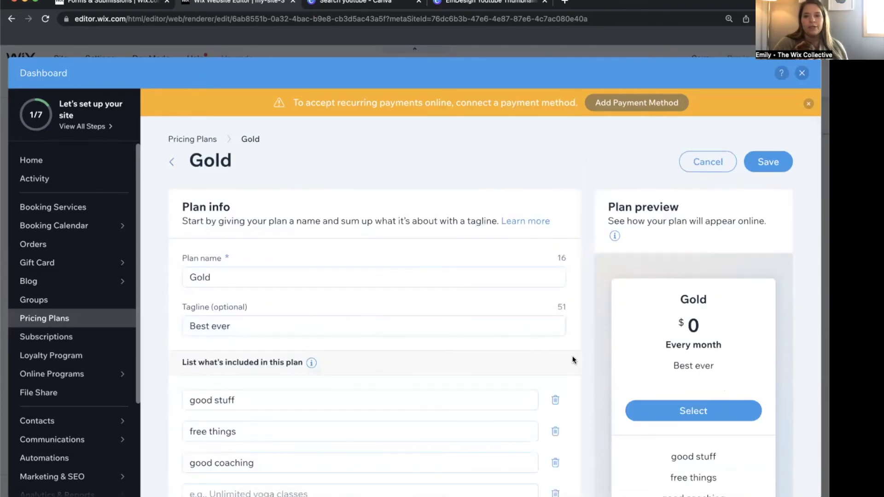
{"action": "scroll", "coordinate": [574, 361], "scroll_direction": "down", "scroll_amount": 10}
- Discard the unsaved Gold plan changes, open The Personal Program, then return to the plans list
{"action": "scroll", "coordinate": [573, 360], "scroll_direction": "up", "scroll_amount": 10}
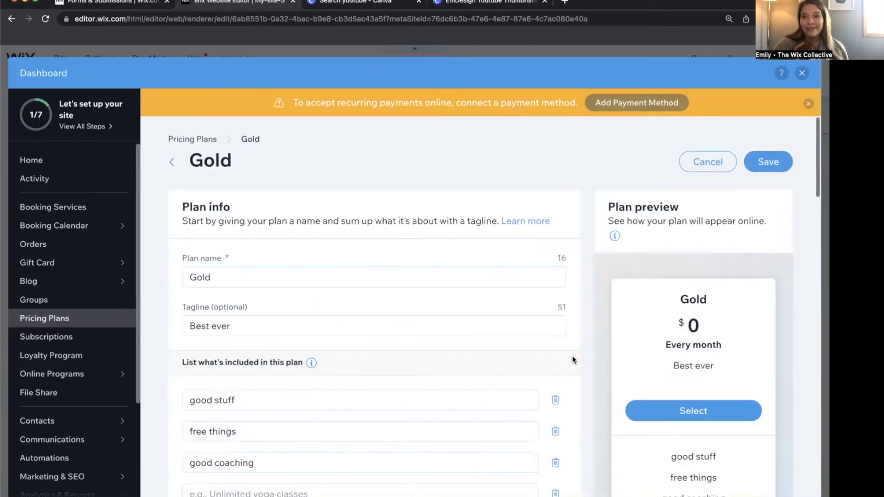
{"action": "left_click", "coordinate": [707, 160]}
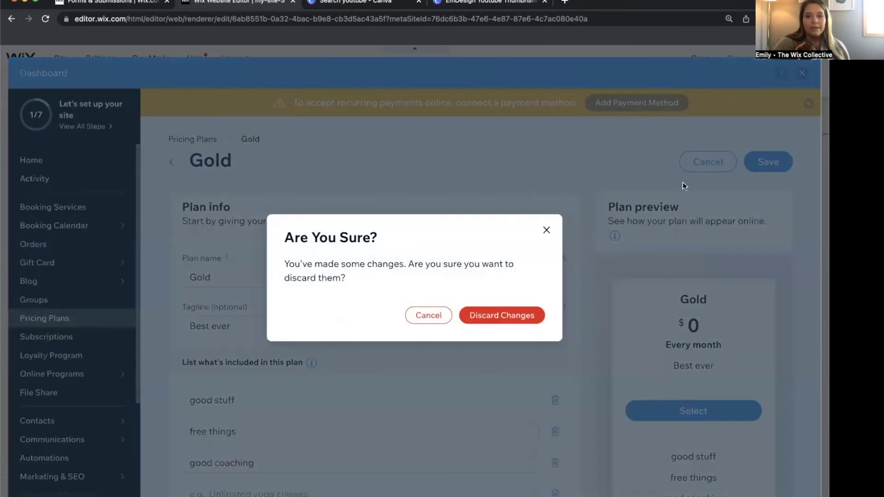
{"action": "left_click", "coordinate": [529, 315]}
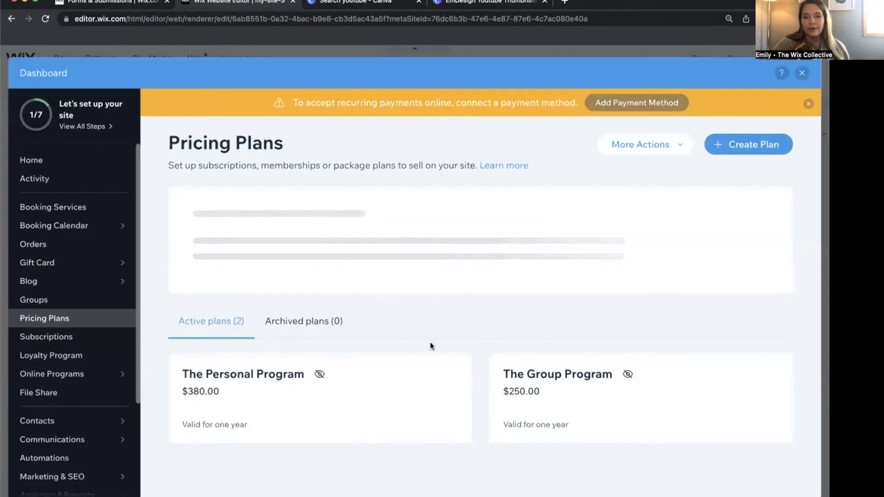
{"action": "left_click", "coordinate": [323, 373]}
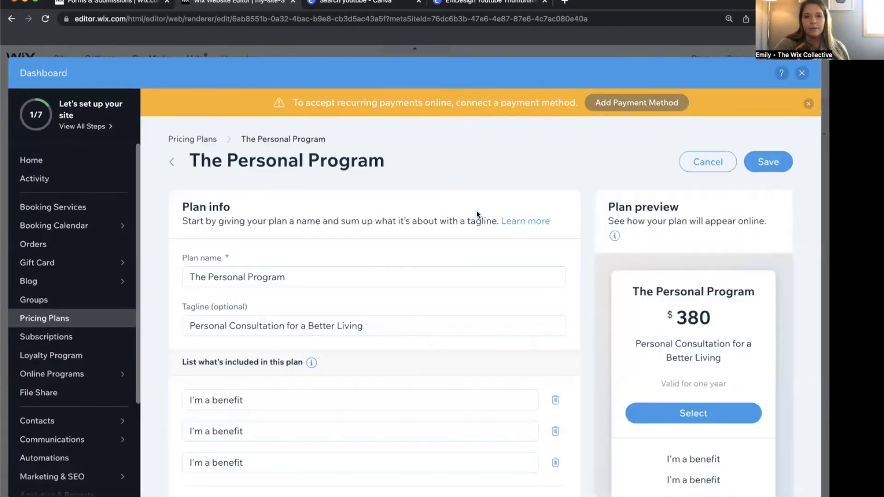
{"action": "left_click", "coordinate": [189, 140]}
- Show The Personal Program on the site and start a new coupon for it
{"action": "mouse_move", "coordinate": [428, 375]}
{"action": "left_click", "coordinate": [394, 366]}
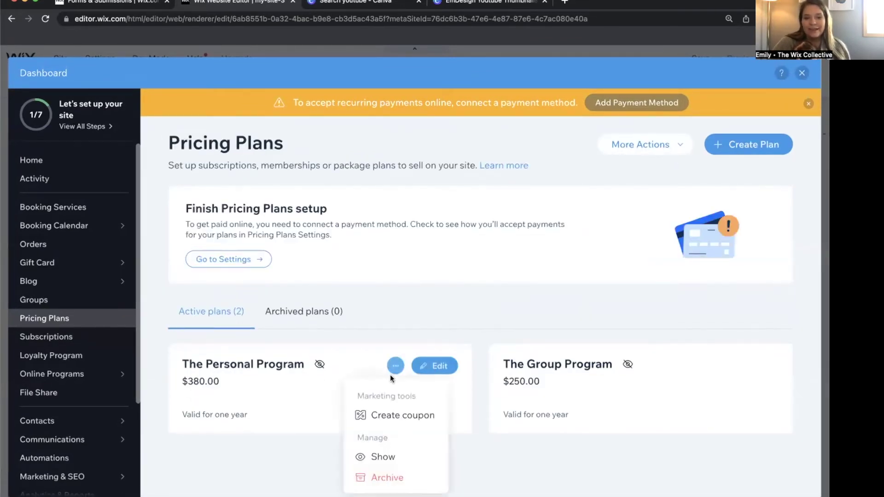
{"action": "left_click", "coordinate": [405, 457]}
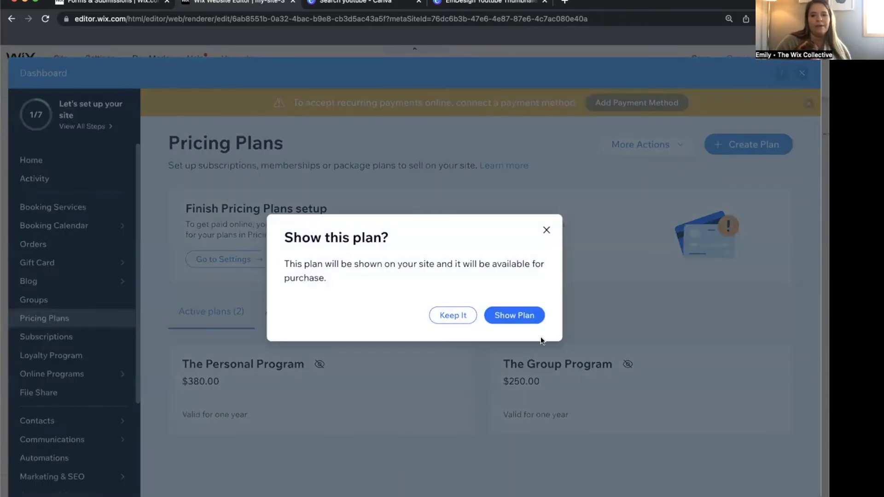
{"action": "left_click", "coordinate": [521, 316]}
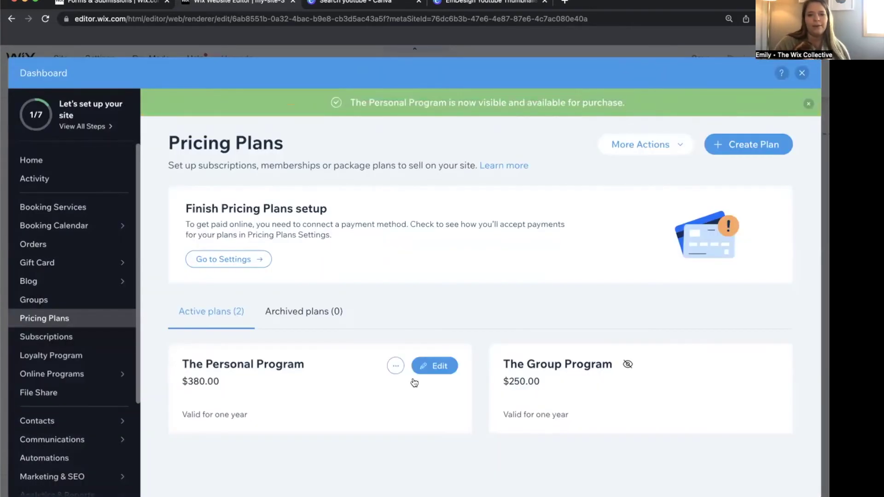
{"action": "left_click", "coordinate": [395, 366]}
{"action": "left_click", "coordinate": [397, 417]}
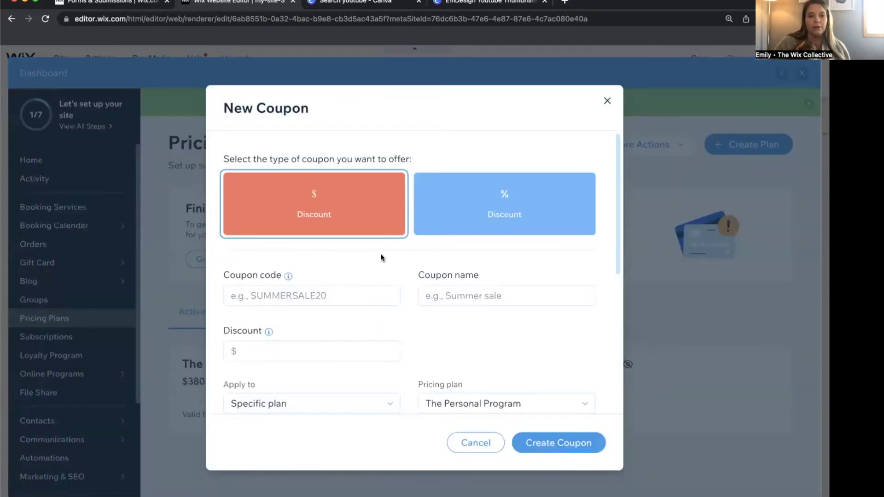
- Set the draft coupon to a % Discount, then cancel it and discard the changes
{"action": "scroll", "coordinate": [371, 294], "scroll_direction": "down", "scroll_amount": 1}
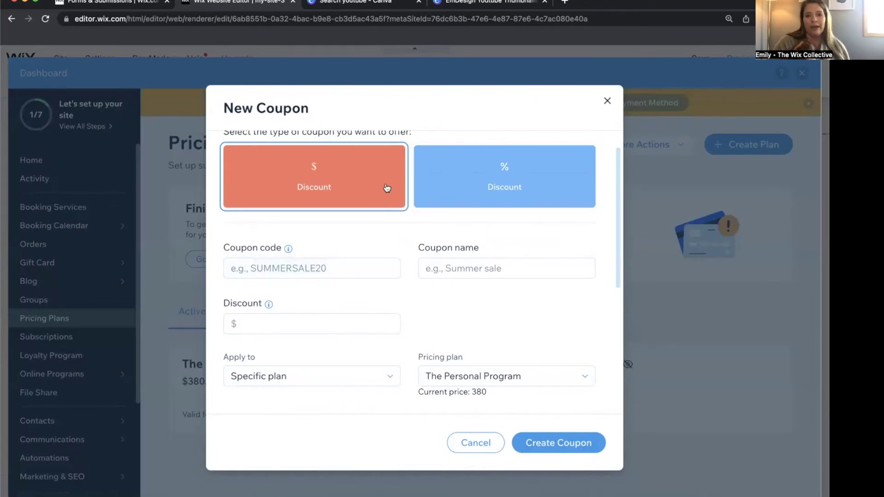
{"action": "left_click", "coordinate": [443, 184]}
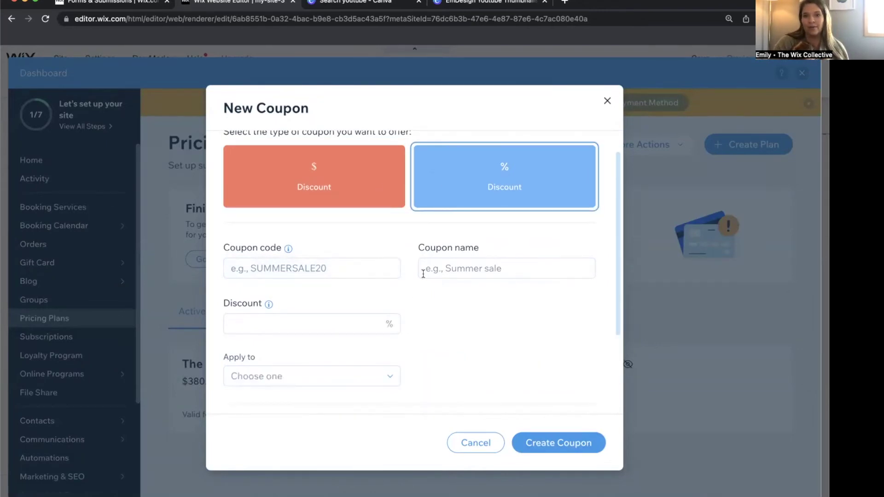
{"action": "scroll", "coordinate": [414, 293], "scroll_direction": "down", "scroll_amount": 4}
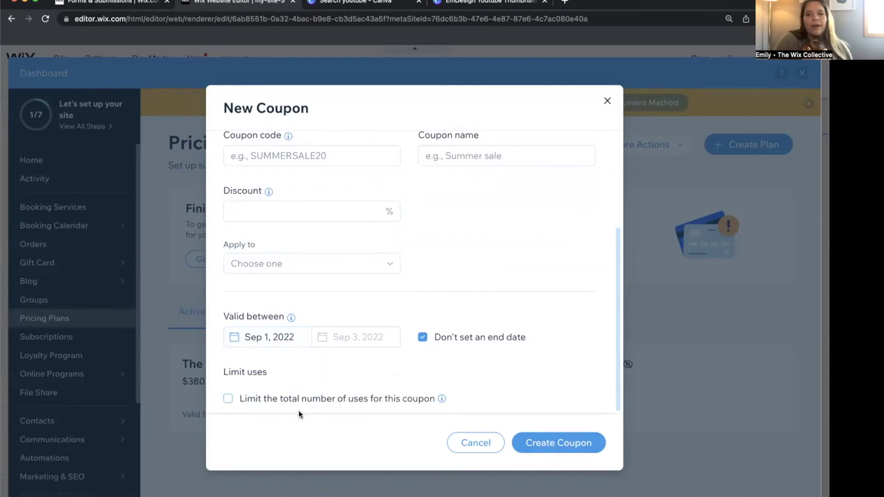
{"action": "left_click", "coordinate": [454, 442]}
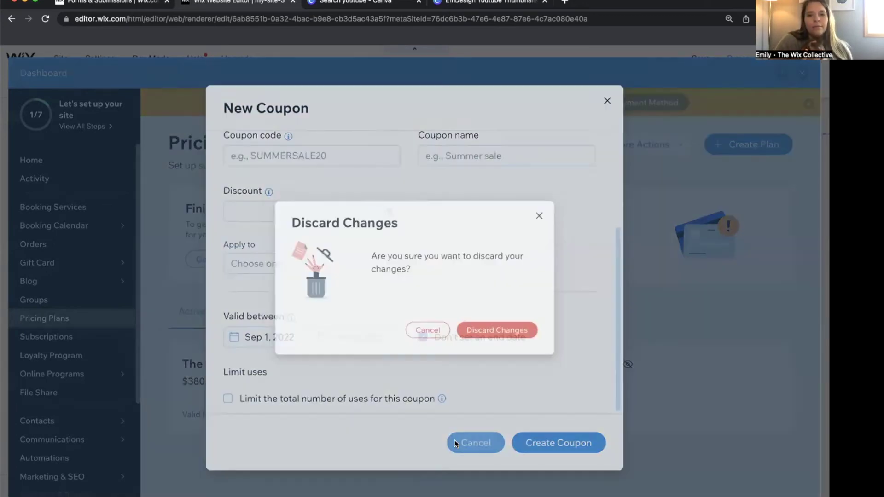
{"action": "left_click", "coordinate": [505, 331]}
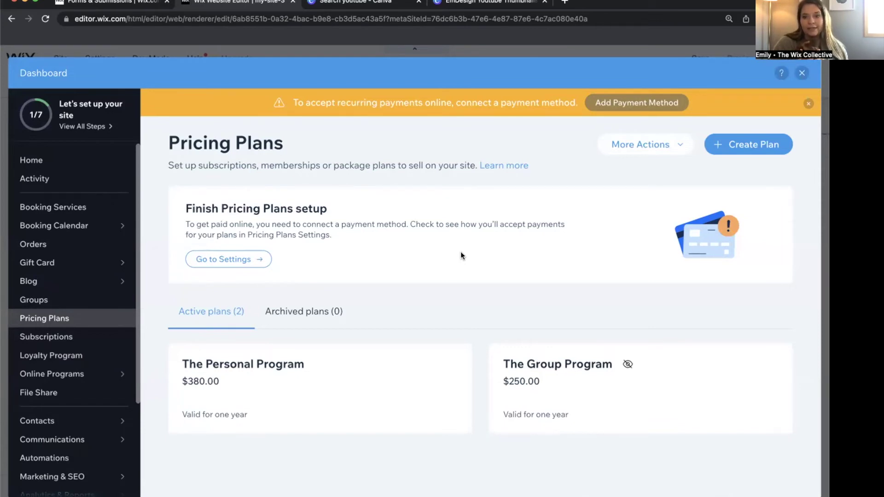
- Show The Group Program plan on the site, then close the dashboard
{"action": "left_click", "coordinate": [717, 366]}
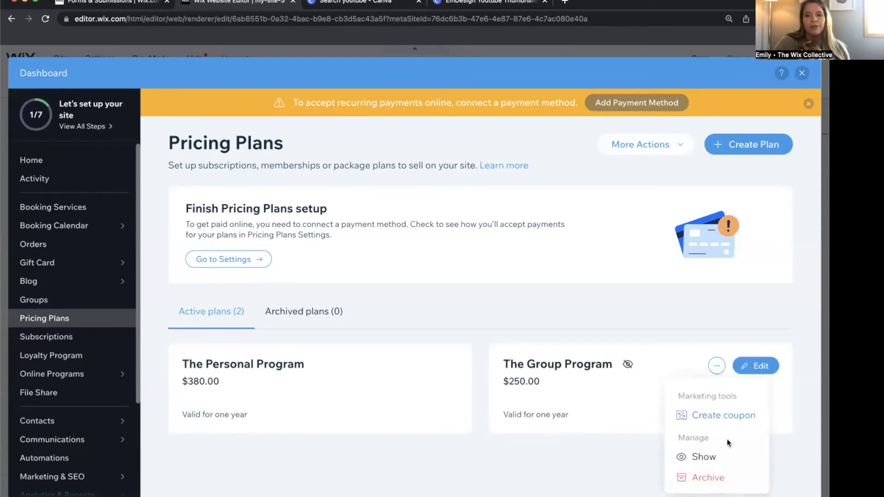
{"action": "left_click", "coordinate": [726, 458]}
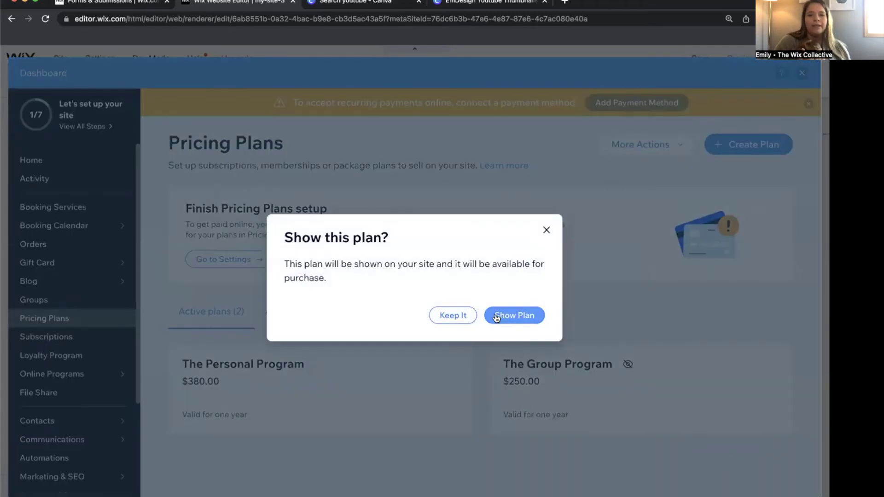
{"action": "left_click", "coordinate": [496, 317]}
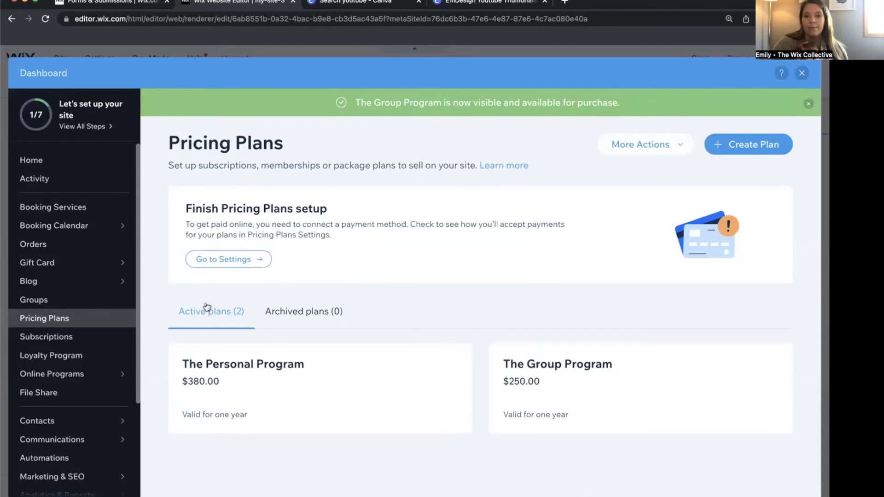
{"action": "mouse_move", "coordinate": [501, 382]}
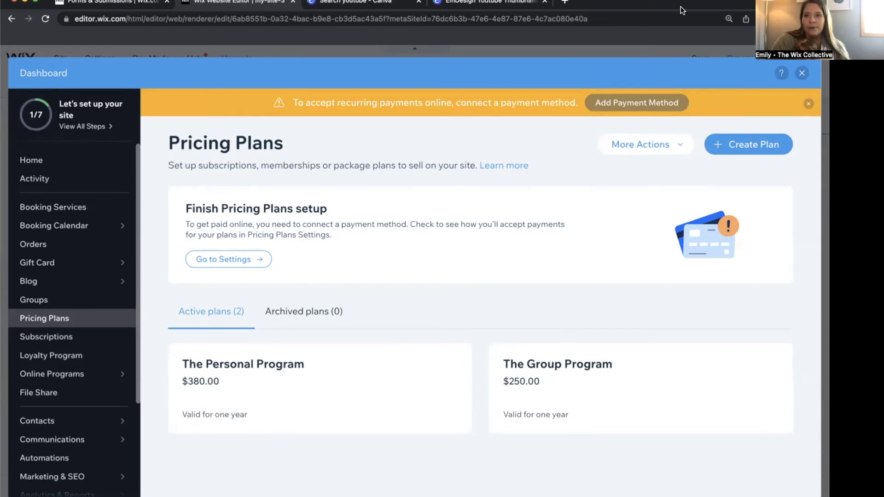
{"action": "left_click", "coordinate": [801, 73]}
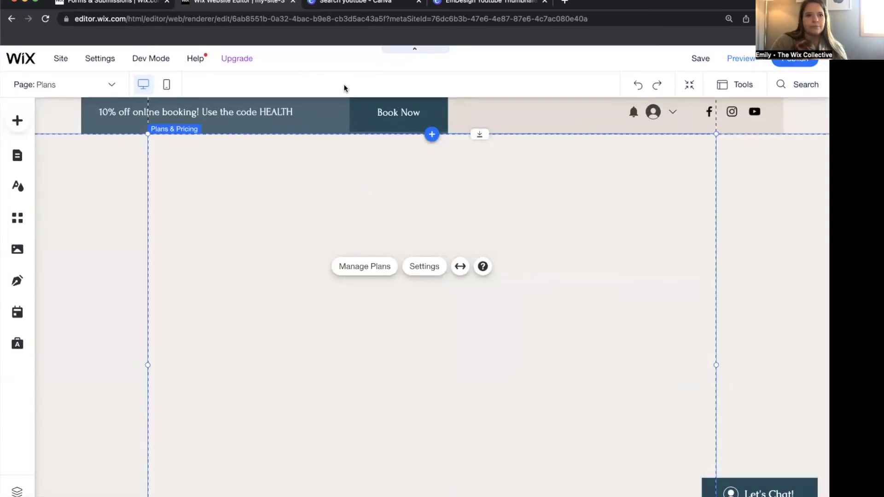
- Open the Recipes page settings from Manage Pages and set its permissions to Members Only
{"action": "left_click", "coordinate": [108, 88]}
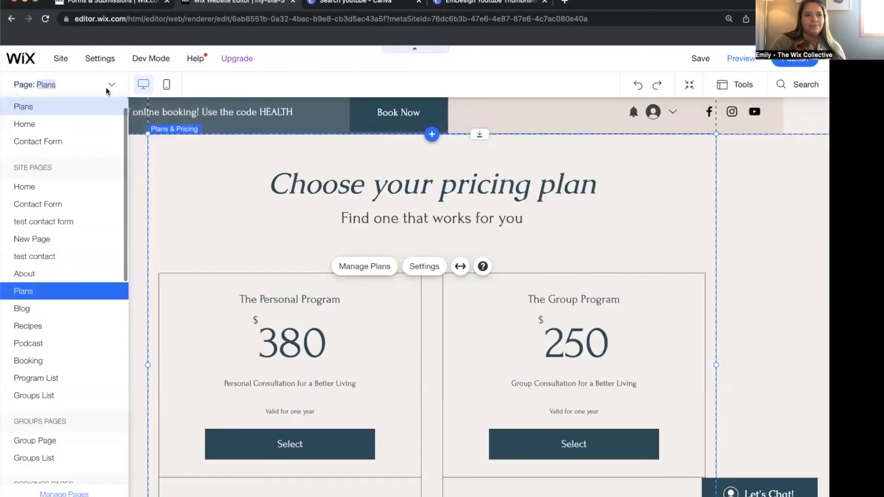
{"action": "left_click", "coordinate": [60, 493]}
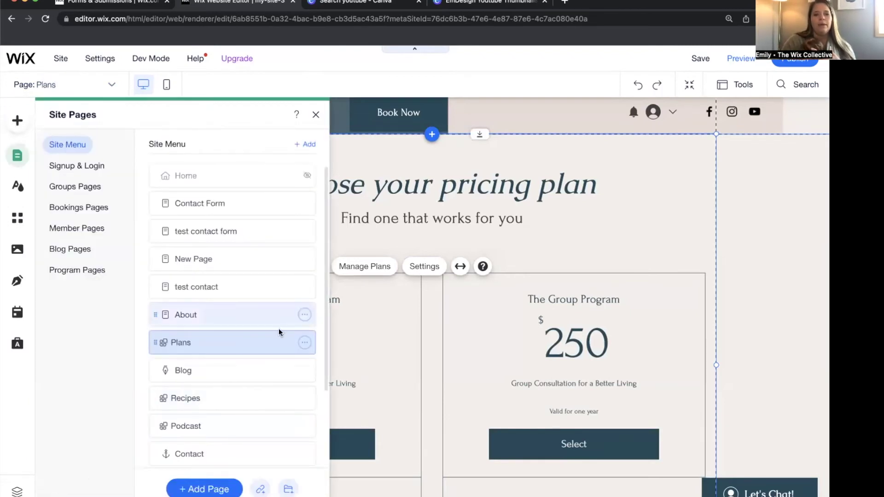
{"action": "left_click", "coordinate": [304, 399]}
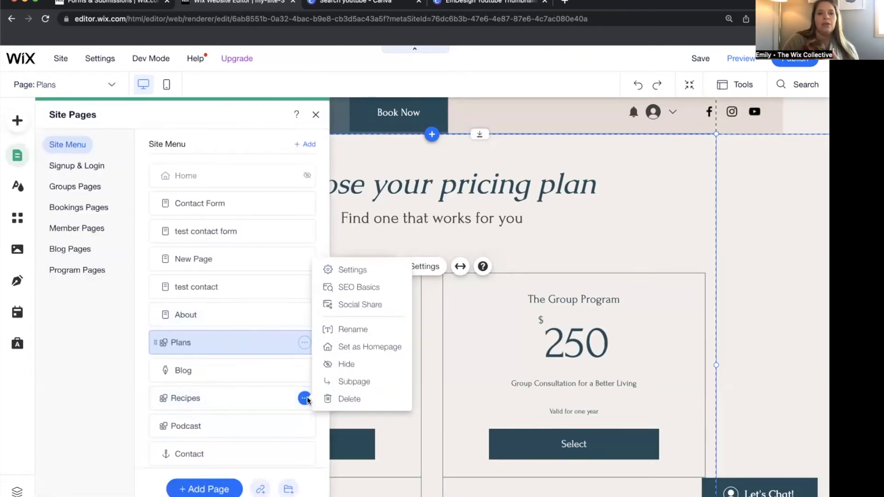
{"action": "left_click", "coordinate": [364, 271]}
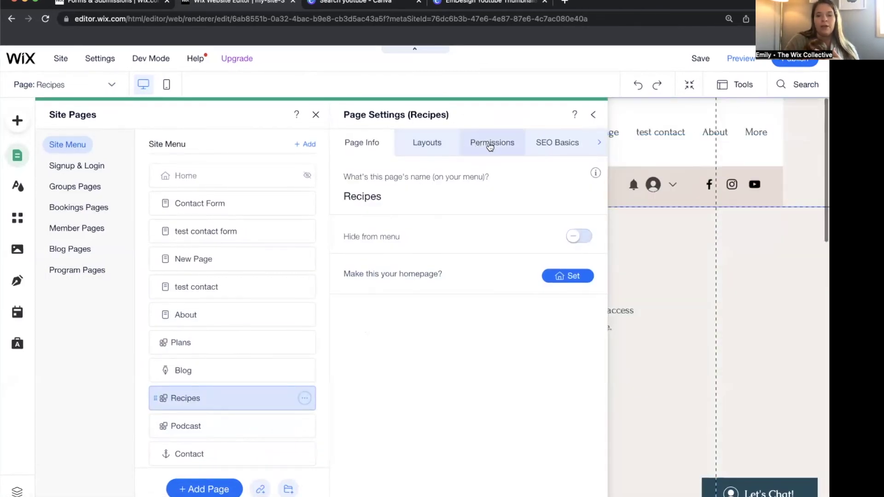
{"action": "left_click", "coordinate": [491, 145]}
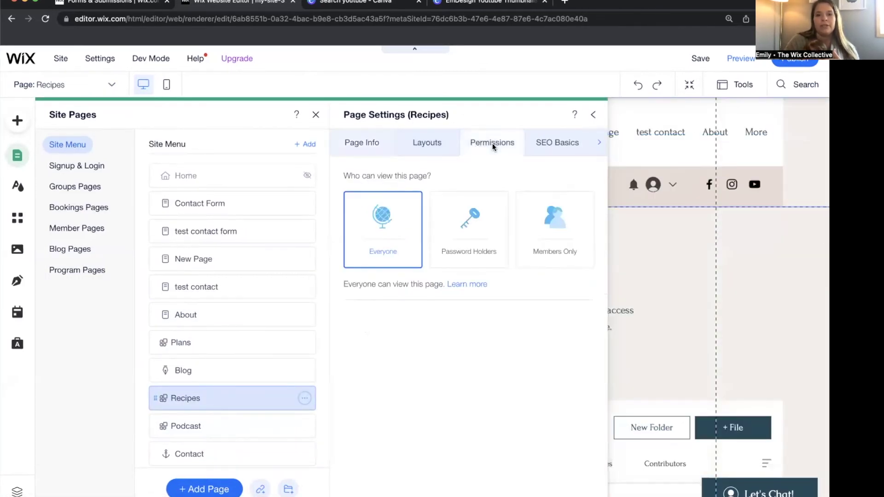
{"action": "left_click", "coordinate": [530, 247]}
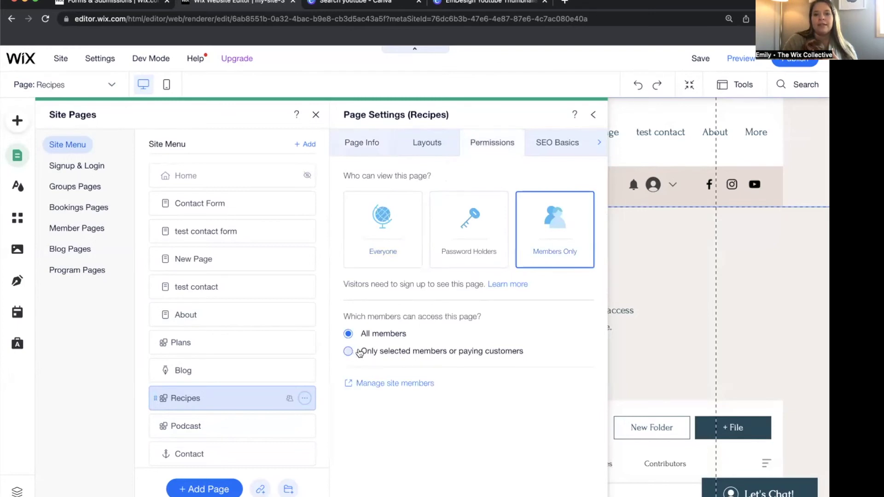
- Limit Recipes access to buyers of The Personal Program pricing plan
{"action": "left_click", "coordinate": [360, 352]}
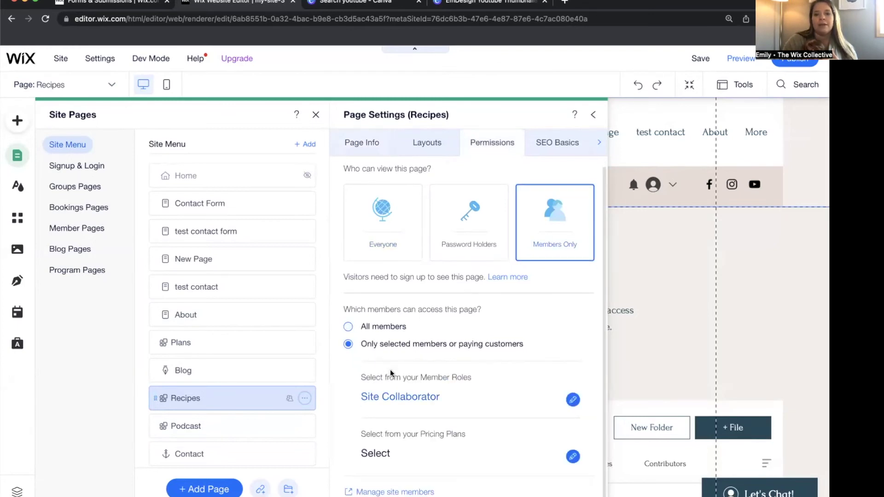
{"action": "left_click", "coordinate": [404, 397]}
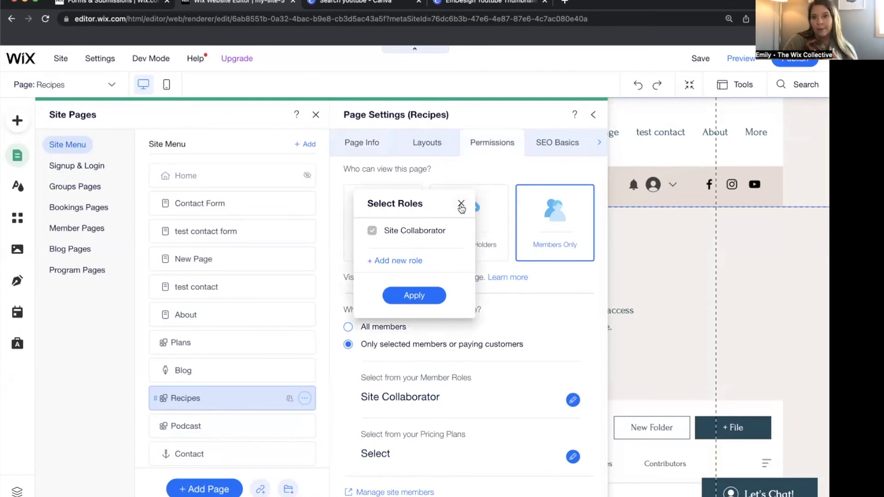
{"action": "left_click", "coordinate": [461, 205]}
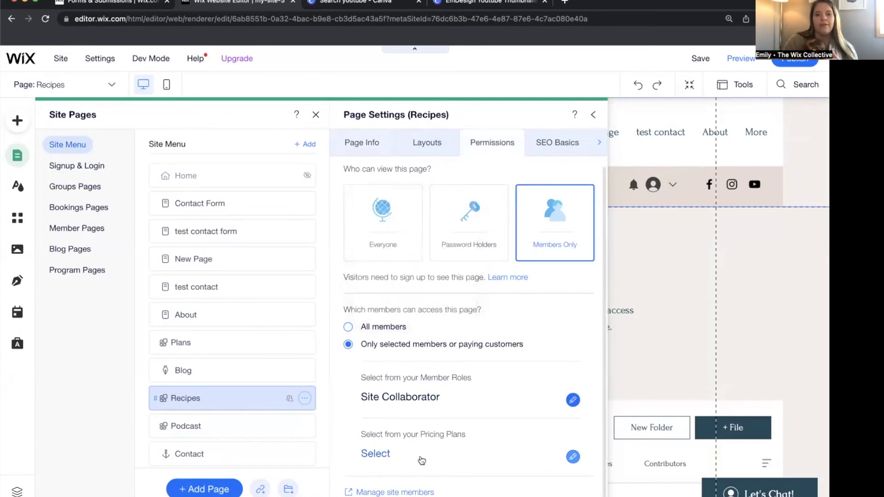
{"action": "left_click", "coordinate": [424, 453]}
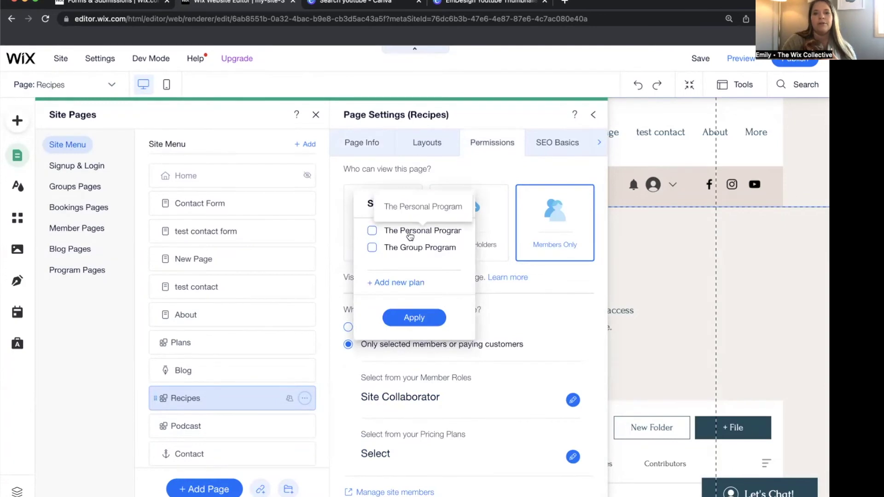
{"action": "left_click", "coordinate": [408, 231]}
{"action": "left_click", "coordinate": [425, 316]}
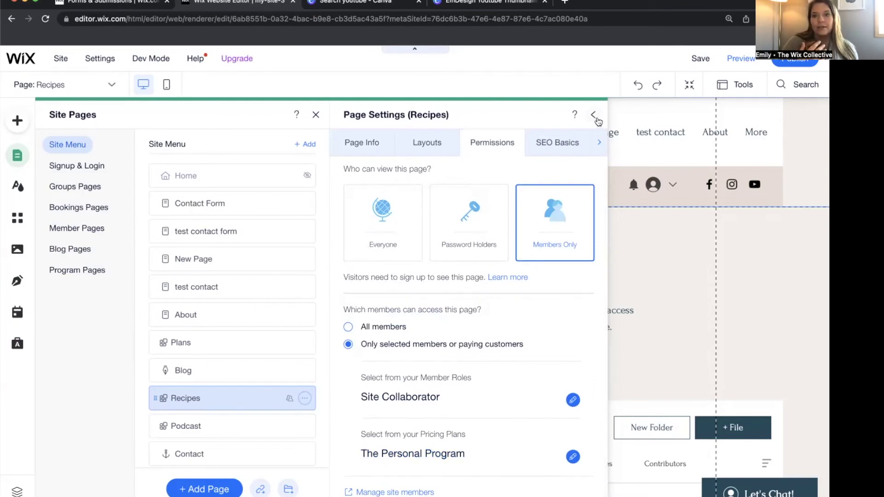
{"action": "left_click", "coordinate": [595, 114]}
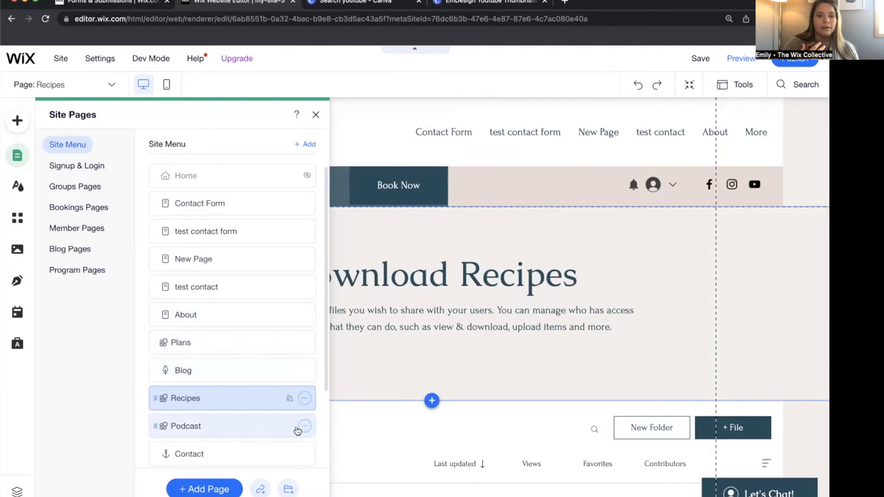
{"action": "left_click", "coordinate": [305, 426]}
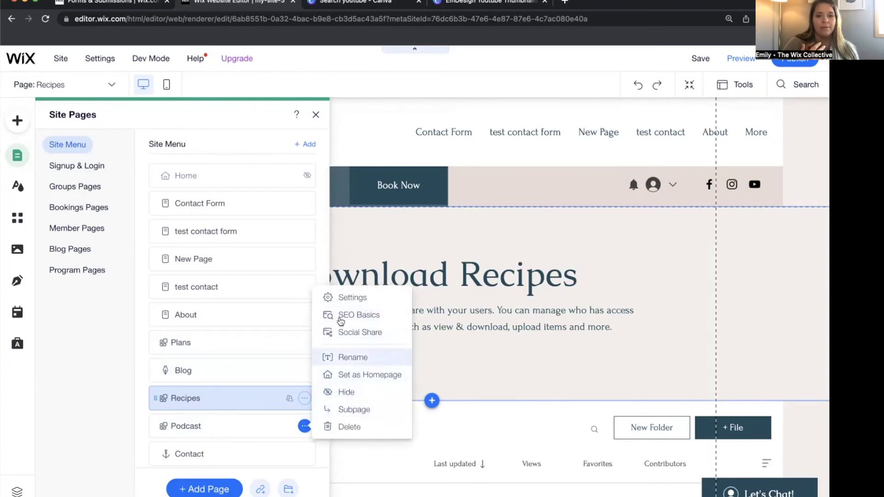
- Set the Podcast page to Members Only, allowing The Personal Program and The Group Program plans
{"action": "left_click", "coordinate": [343, 298]}
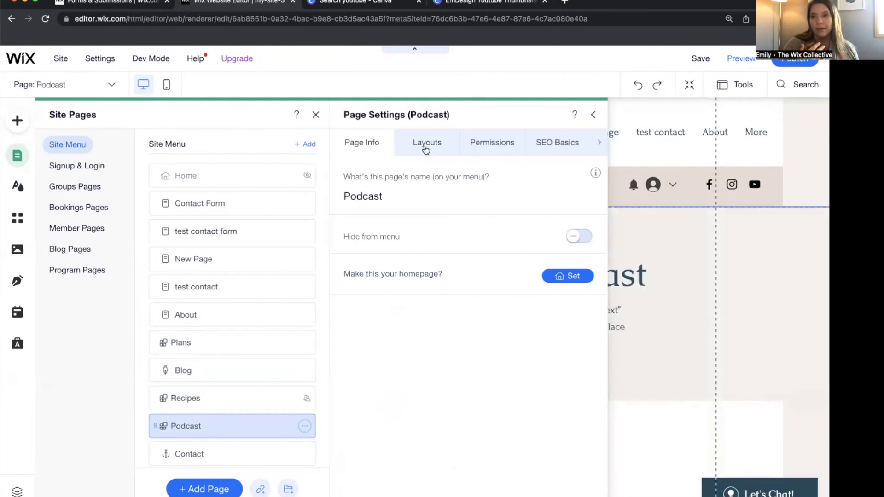
{"action": "left_click", "coordinate": [503, 145]}
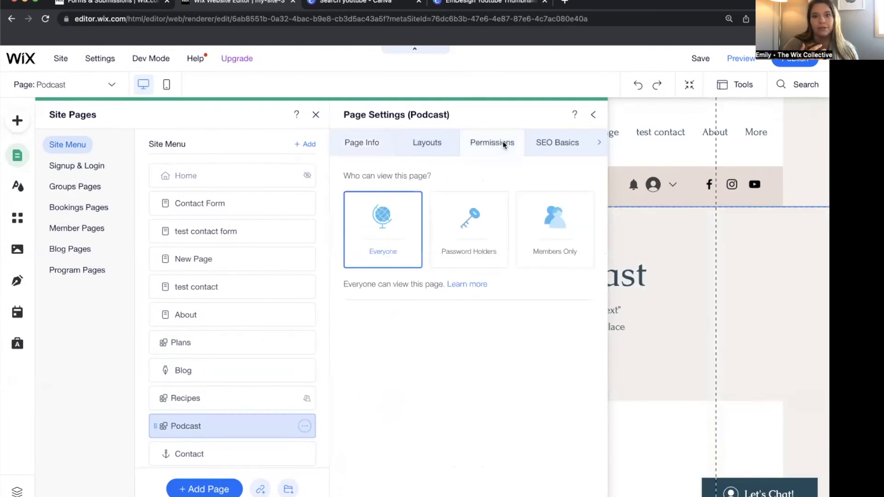
{"action": "left_click", "coordinate": [530, 242]}
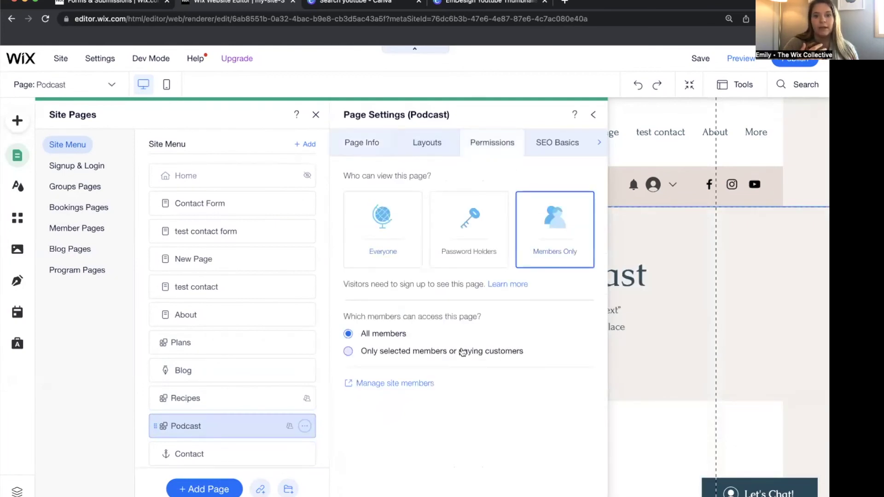
{"action": "left_click", "coordinate": [462, 352]}
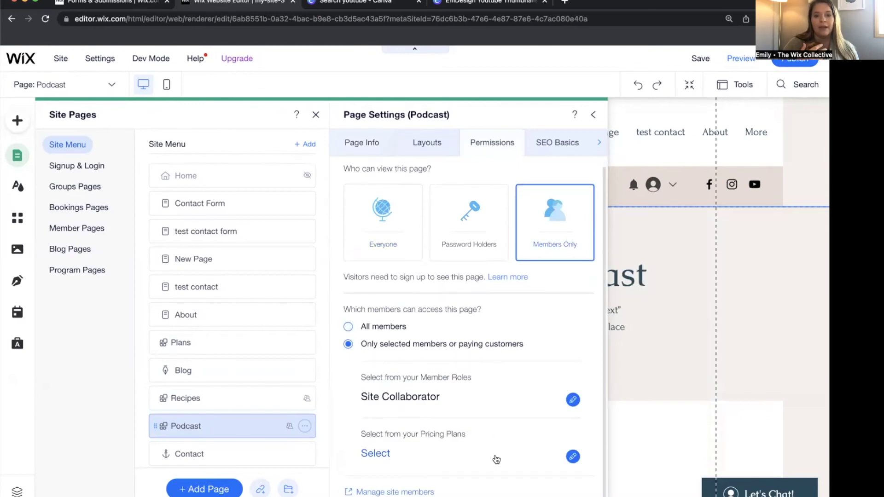
{"action": "left_click", "coordinate": [496, 459]}
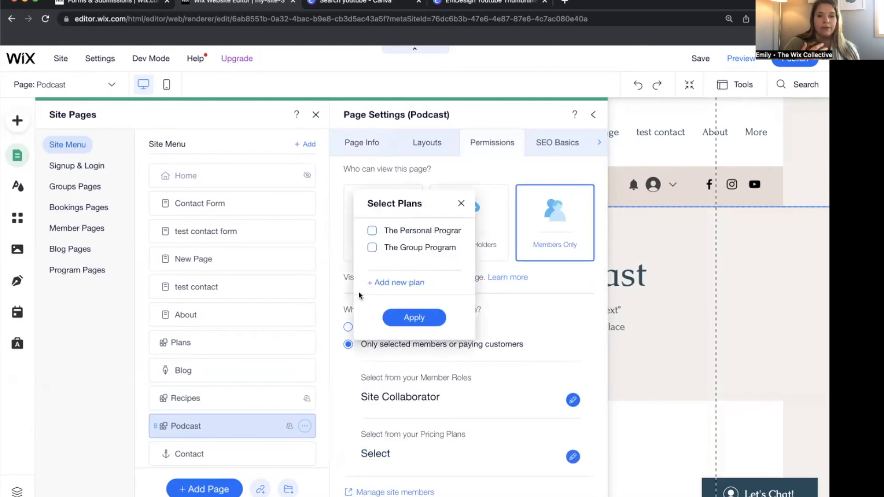
{"action": "left_click", "coordinate": [372, 231]}
{"action": "left_click", "coordinate": [371, 249]}
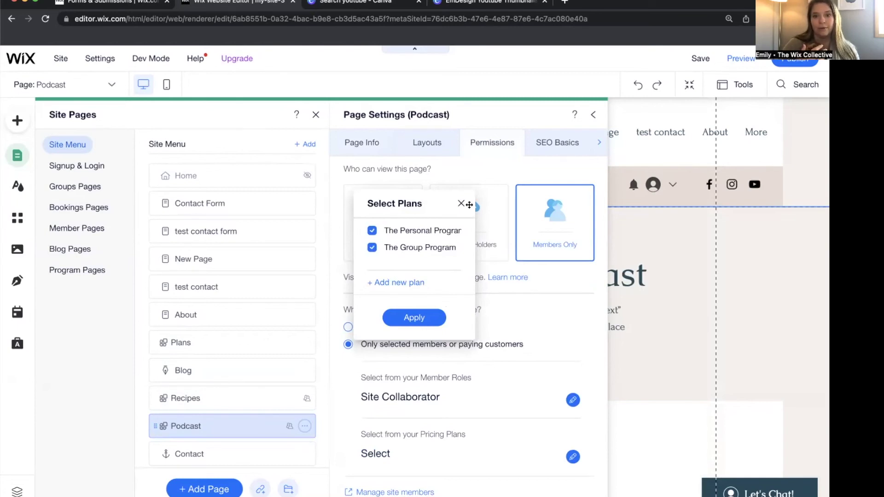
{"action": "left_click", "coordinate": [461, 204]}
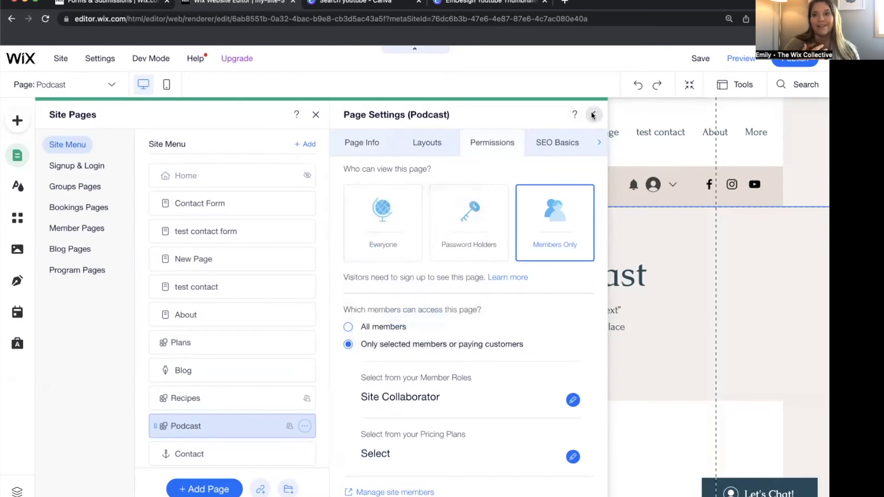
{"action": "left_click", "coordinate": [593, 115]}
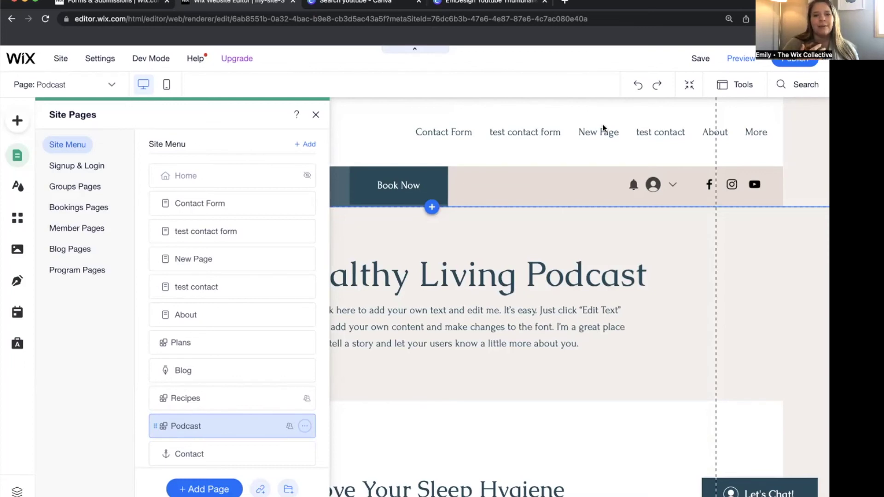
- Return to the Podcast page canvas and select its episode list
{"action": "left_click", "coordinate": [626, 349]}
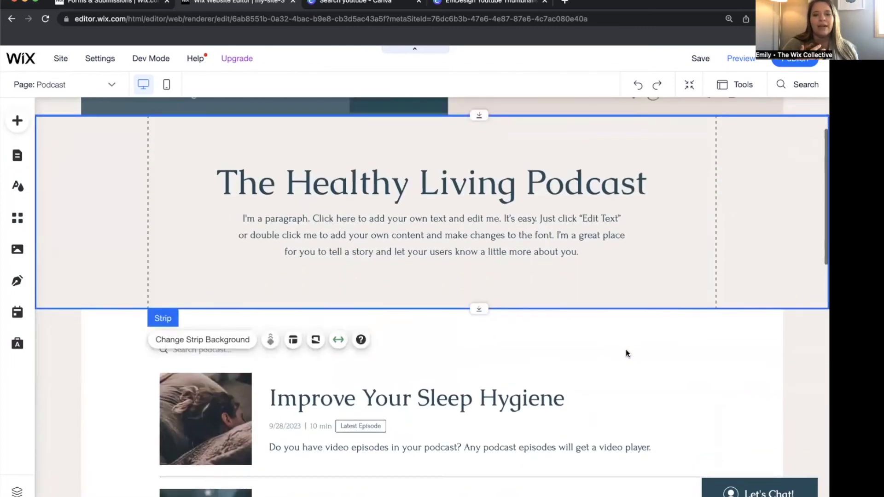
{"action": "scroll", "coordinate": [626, 350], "scroll_direction": "down", "scroll_amount": 5}
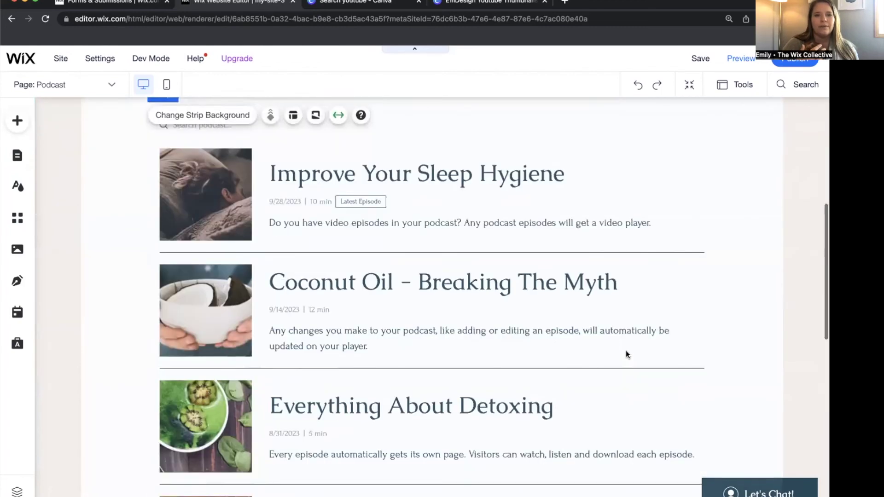
{"action": "scroll", "coordinate": [620, 351], "scroll_direction": "up", "scroll_amount": 2}
{"action": "left_click", "coordinate": [533, 272]}
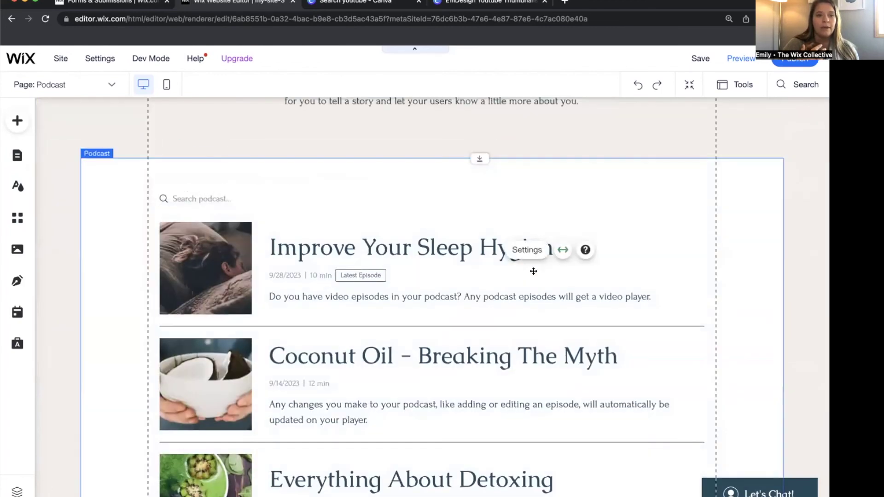
{"action": "scroll", "coordinate": [533, 271], "scroll_direction": "up", "scroll_amount": 5}
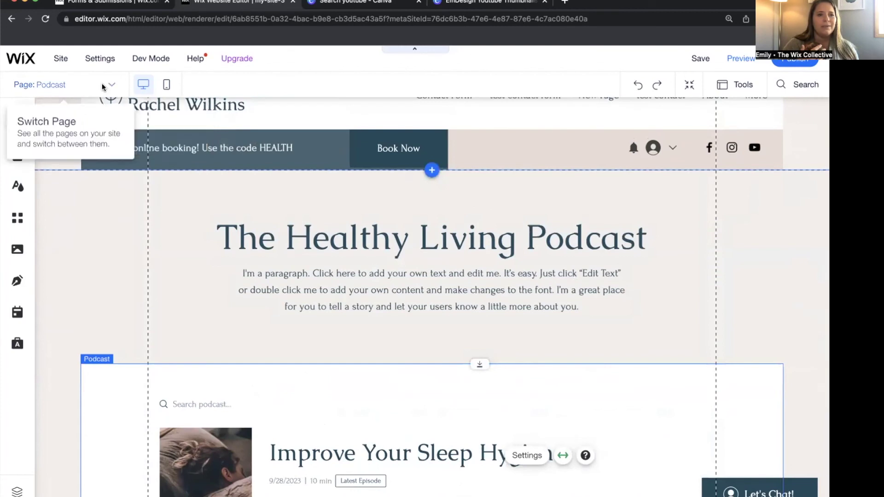
- Switch to the Plans page and open its mobile version
{"action": "left_click", "coordinate": [103, 87]}
{"action": "scroll", "coordinate": [52, 275], "scroll_direction": "up", "scroll_amount": 1}
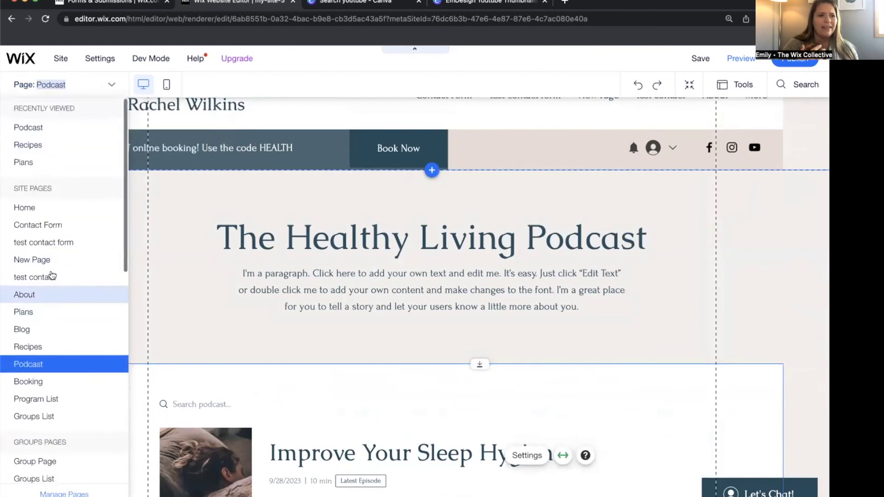
{"action": "left_click", "coordinate": [45, 169]}
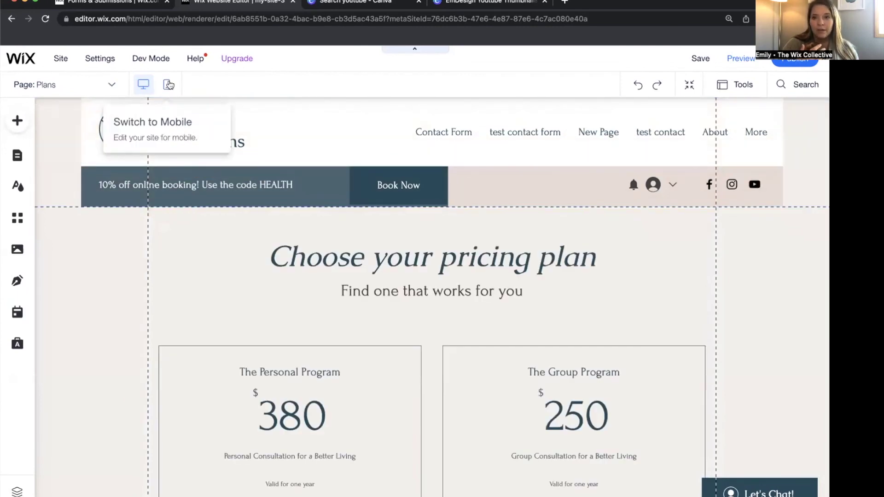
{"action": "left_click", "coordinate": [169, 84]}
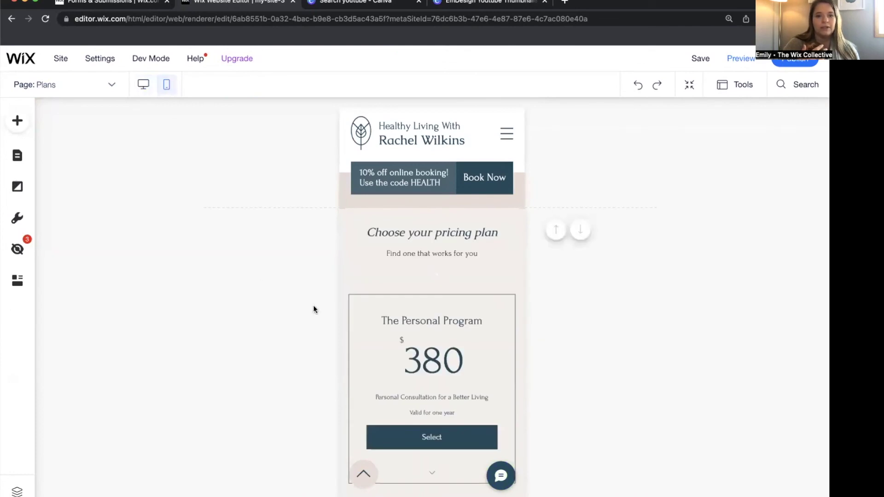
{"action": "scroll", "coordinate": [325, 312], "scroll_direction": "down", "scroll_amount": 3}
{"action": "left_click", "coordinate": [373, 309]}
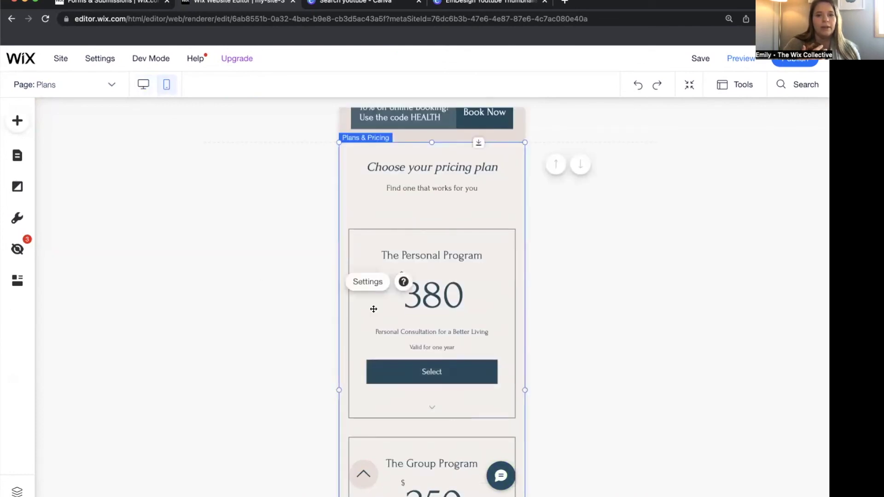
- Open the Plans & Pricing element's settings and review its Layout options
{"action": "left_click", "coordinate": [368, 283]}
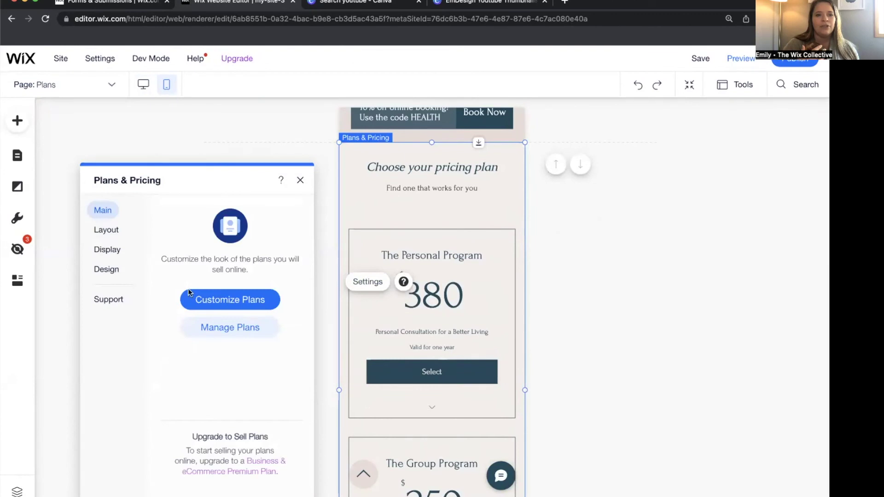
{"action": "left_click", "coordinate": [118, 231]}
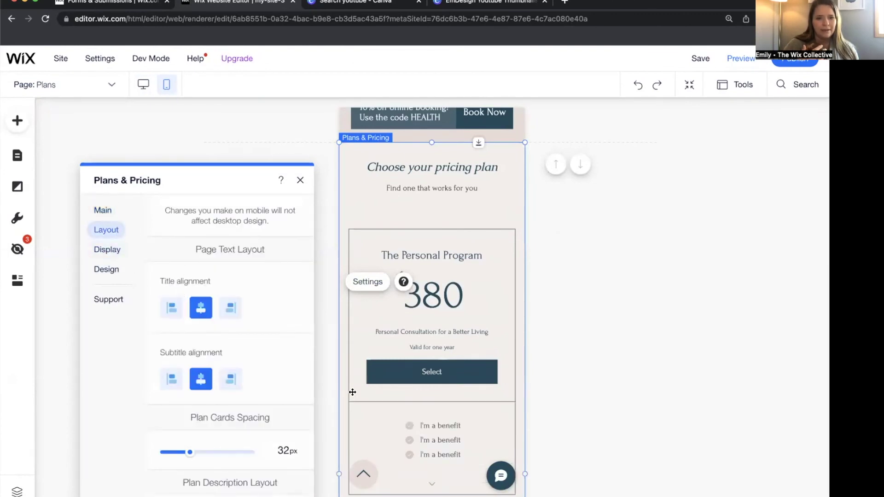
{"action": "scroll", "coordinate": [435, 415], "scroll_direction": "down", "scroll_amount": 2}
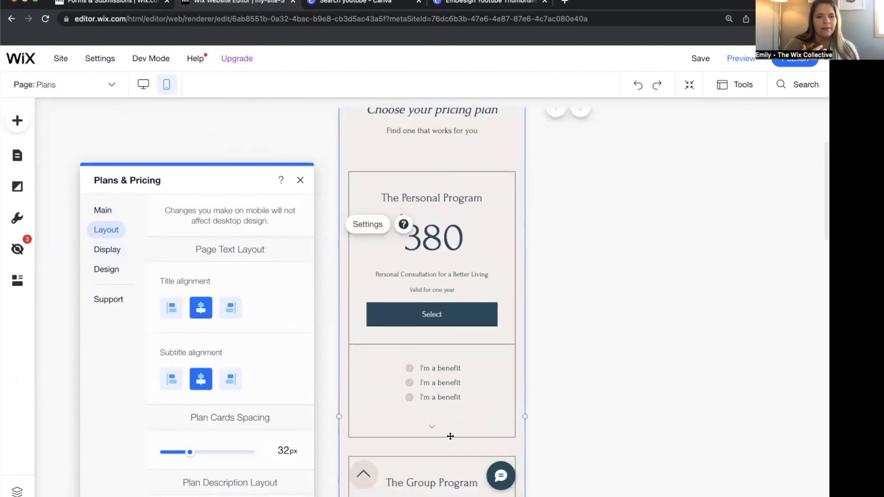
{"action": "scroll", "coordinate": [219, 350], "scroll_direction": "down", "scroll_amount": 5}
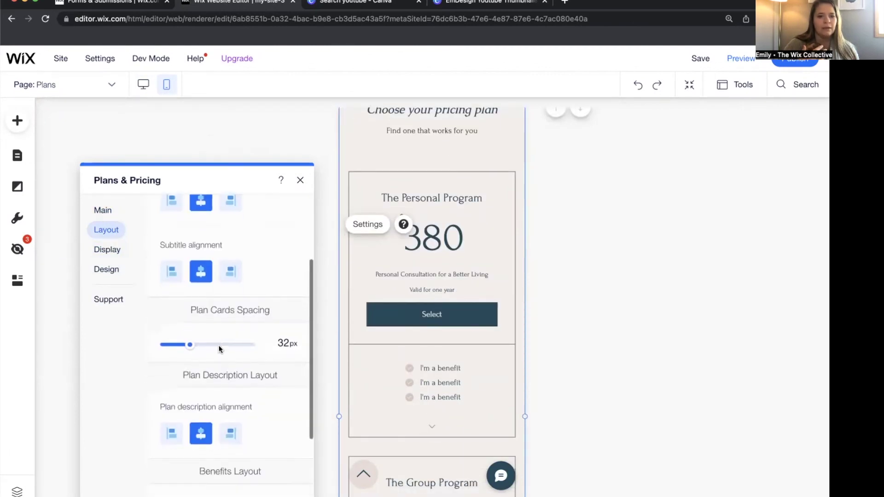
- Browse the Display, Design and Main tabs, ending on Layout with centred titles and 32px spacing
{"action": "left_click", "coordinate": [122, 249]}
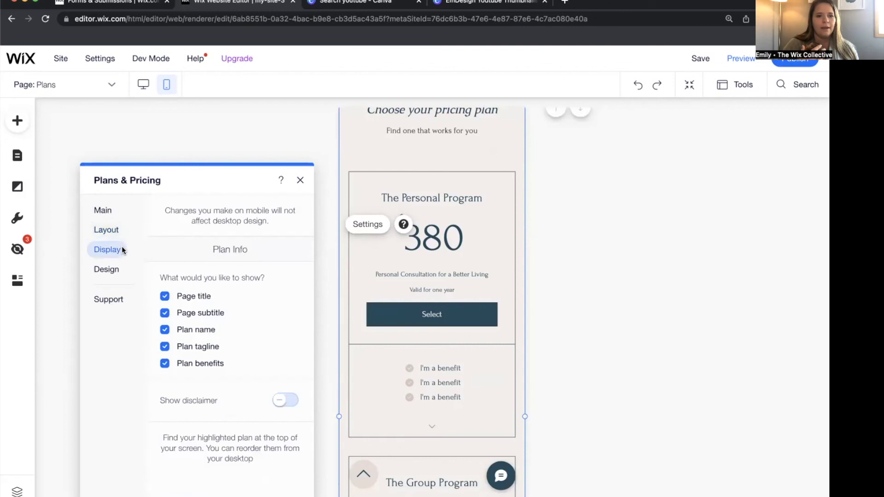
{"action": "left_click", "coordinate": [107, 278]}
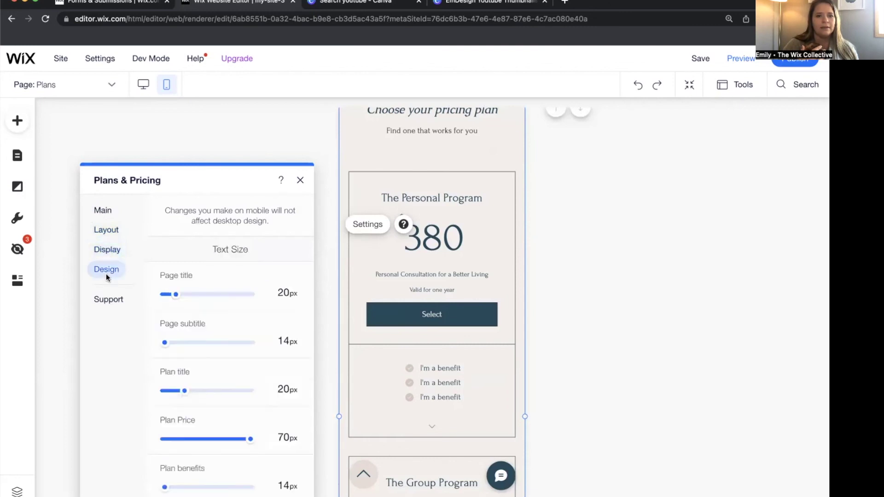
{"action": "left_click", "coordinate": [101, 210]}
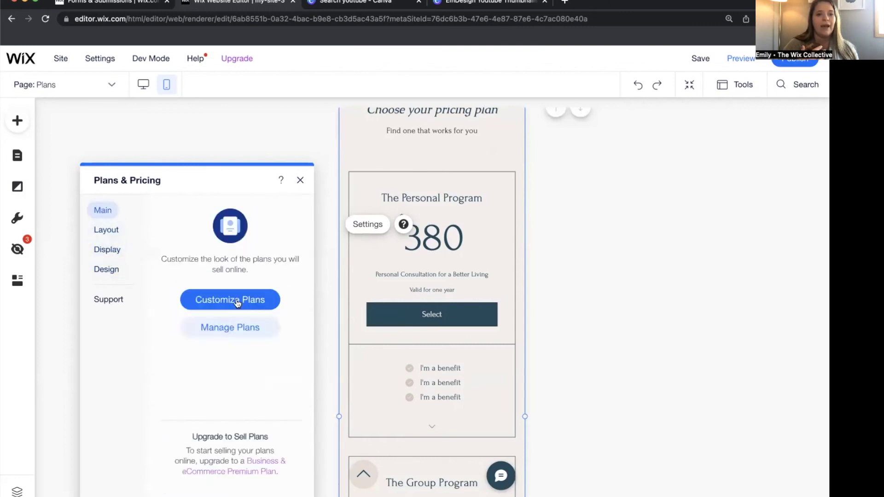
{"action": "left_click", "coordinate": [113, 239]}
{"action": "scroll", "coordinate": [410, 338], "scroll_direction": "up", "scroll_amount": 2}
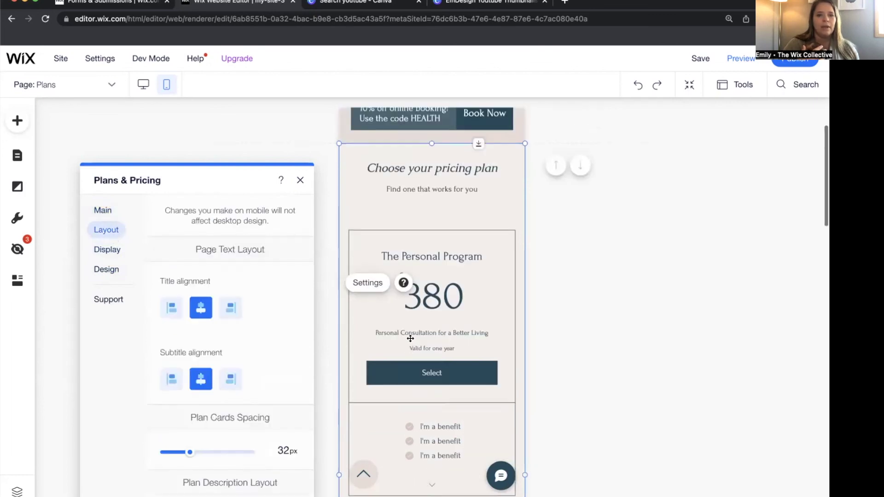
{"action": "scroll", "coordinate": [410, 338], "scroll_direction": "down", "scroll_amount": 4}
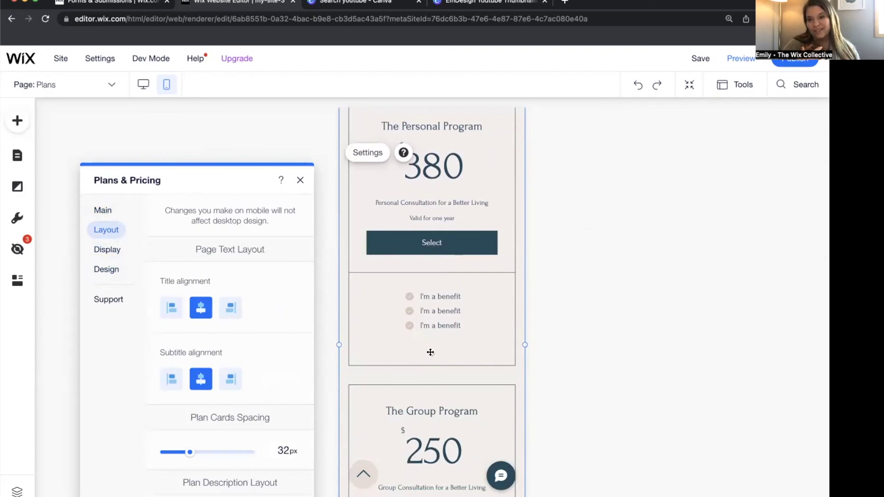
{"action": "scroll", "coordinate": [431, 352], "scroll_direction": "up", "scroll_amount": 5}
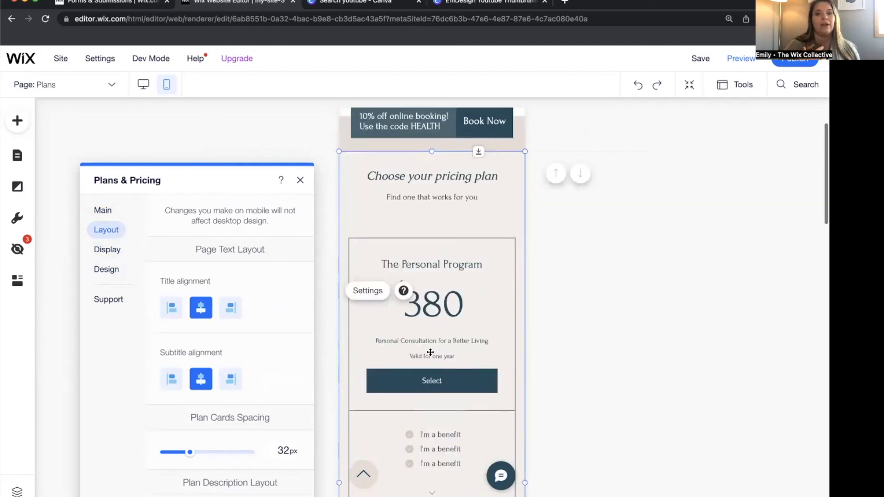
{"action": "scroll", "coordinate": [432, 341], "scroll_direction": "down", "scroll_amount": 3}
{"action": "scroll", "coordinate": [434, 326], "scroll_direction": "down", "scroll_amount": 5}
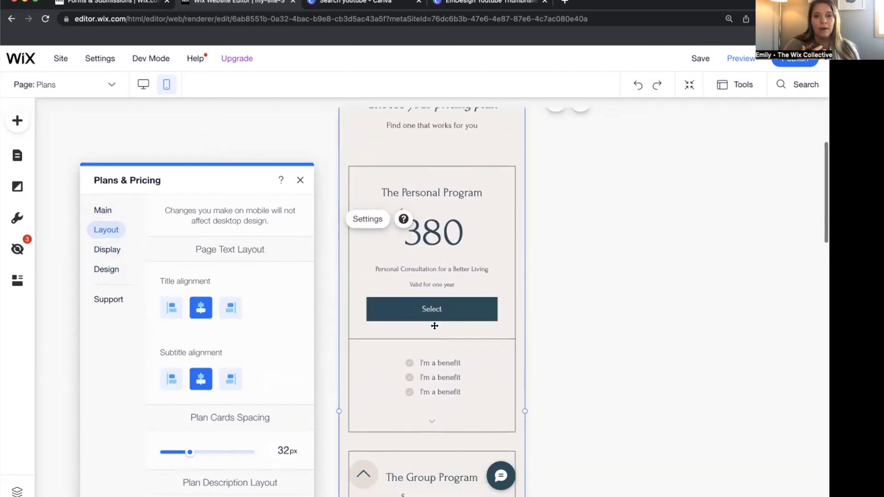
{"action": "scroll", "coordinate": [442, 268], "scroll_direction": "down", "scroll_amount": 8}
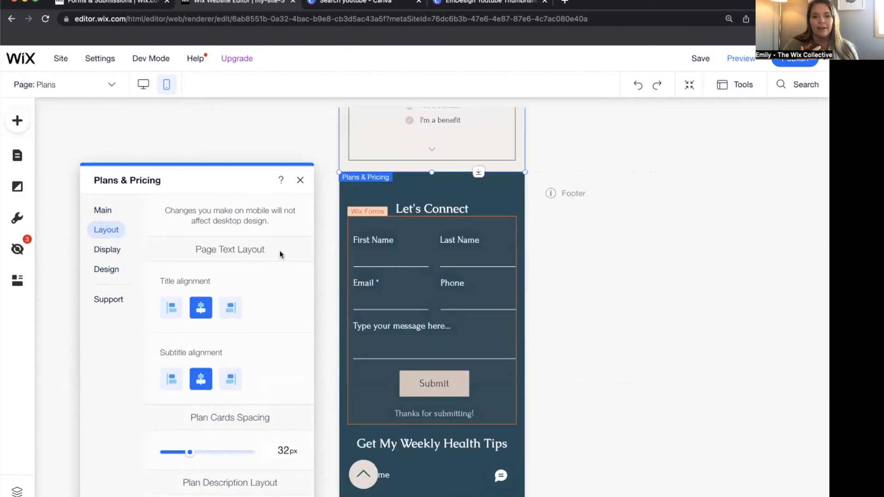
{"action": "scroll", "coordinate": [212, 267], "scroll_direction": "down", "scroll_amount": 5}
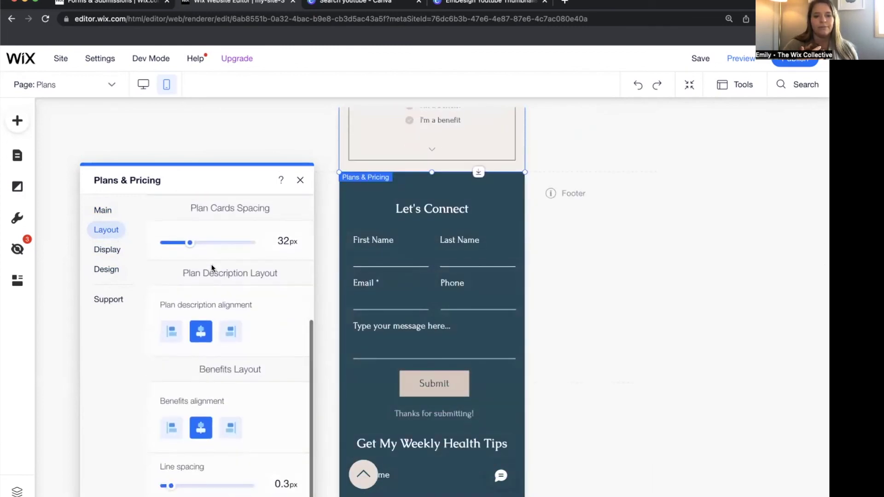
{"action": "scroll", "coordinate": [212, 267], "scroll_direction": "up", "scroll_amount": 5}
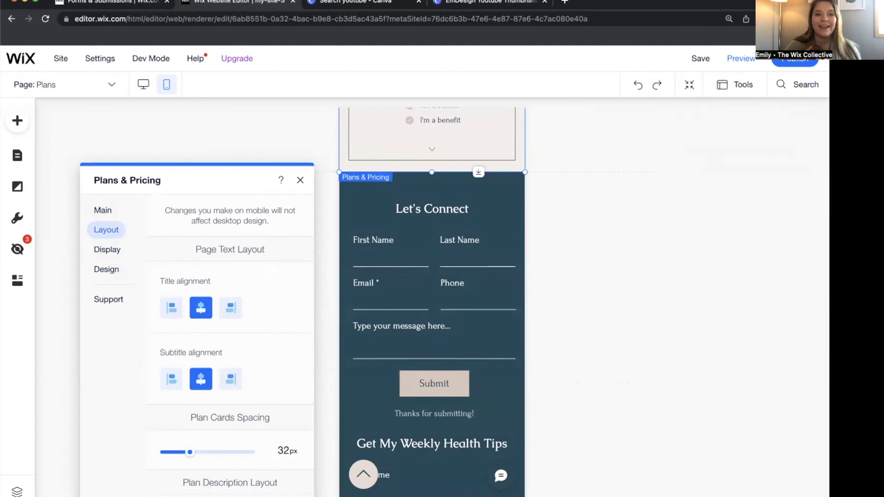
- Close the Plans & Pricing panel and switch the editor back to the desktop layout
{"action": "mouse_move", "coordinate": [151, 58]}
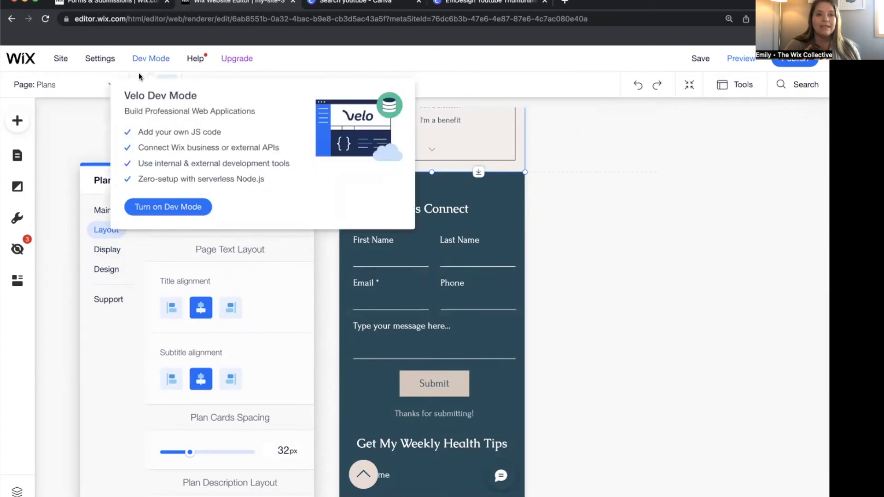
{"action": "left_click", "coordinate": [95, 112]}
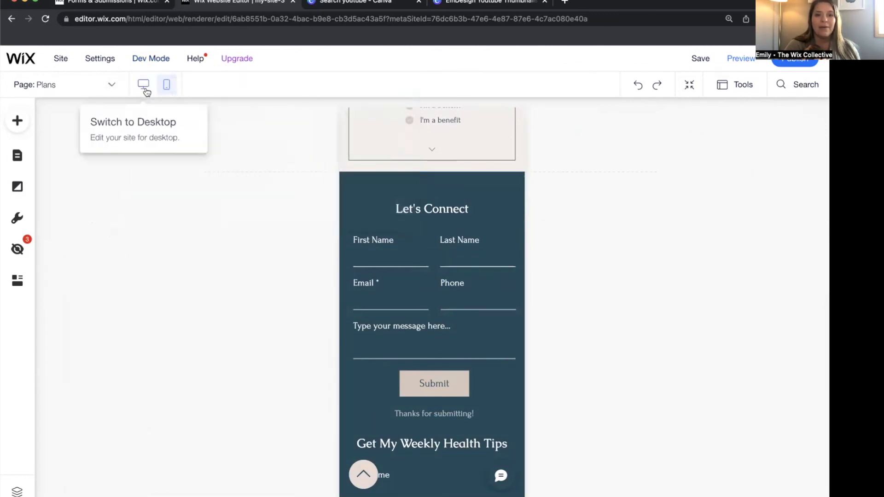
{"action": "left_click", "coordinate": [145, 89]}
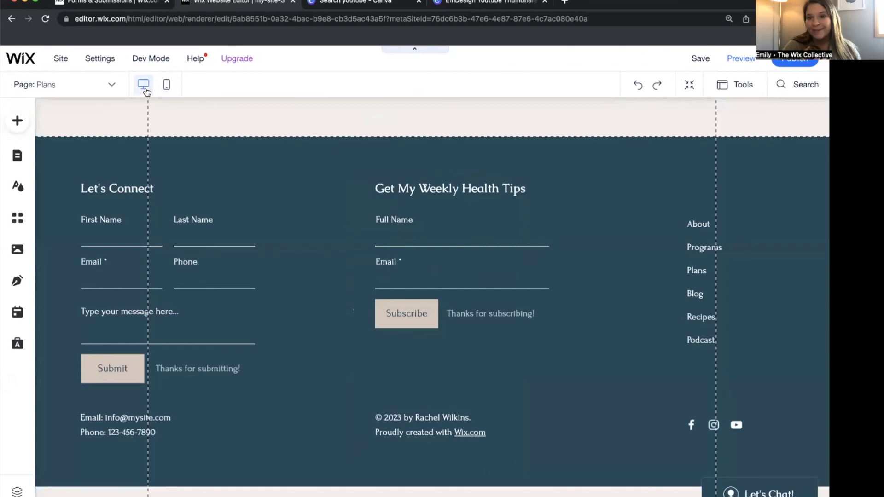